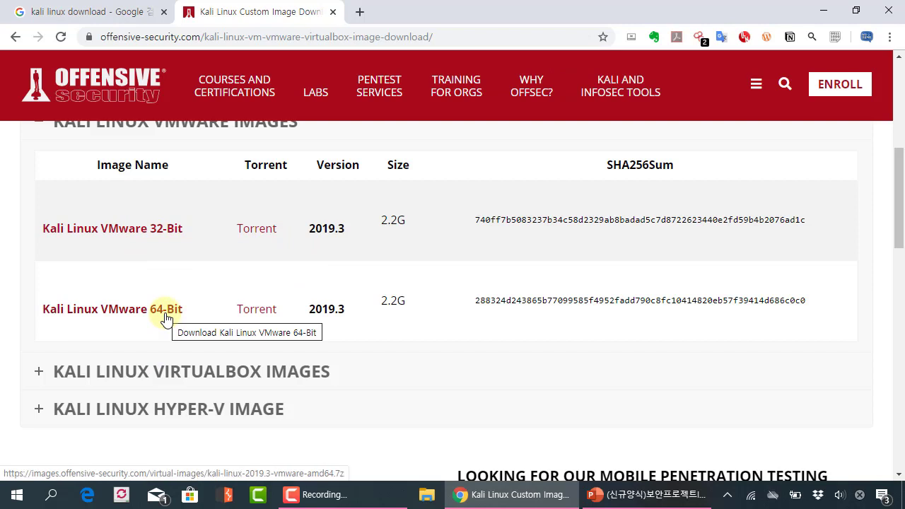
Download the Kali Linux VMware 64-Bit 2019.3 .7z image and highlight its file name.
click(164, 318)
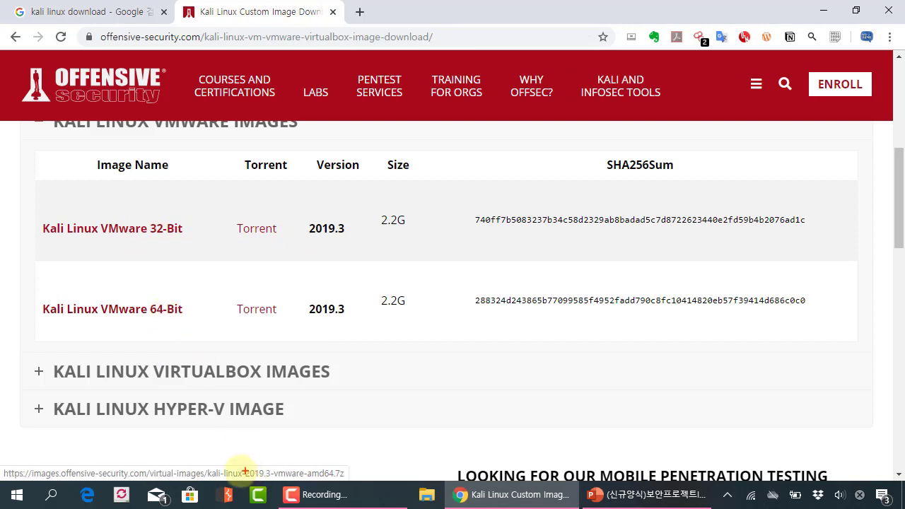
drag(198, 465, 363, 483)
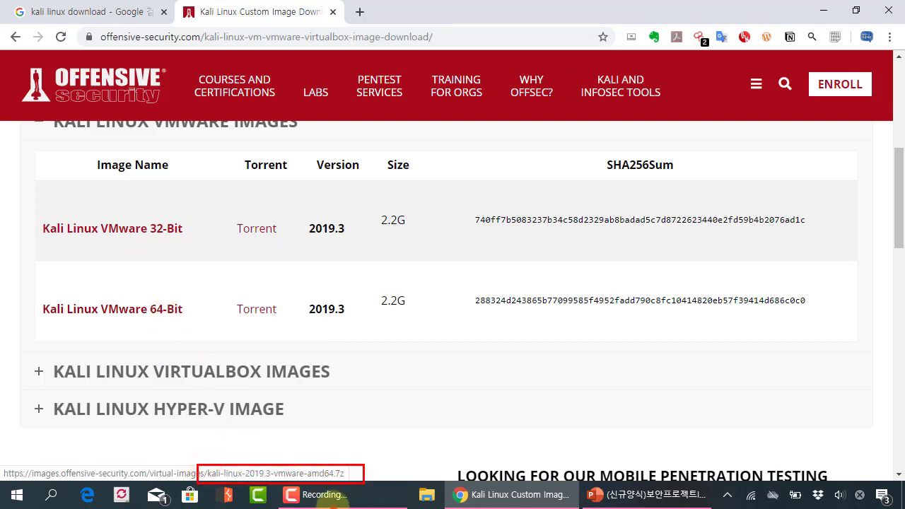
click(353, 454)
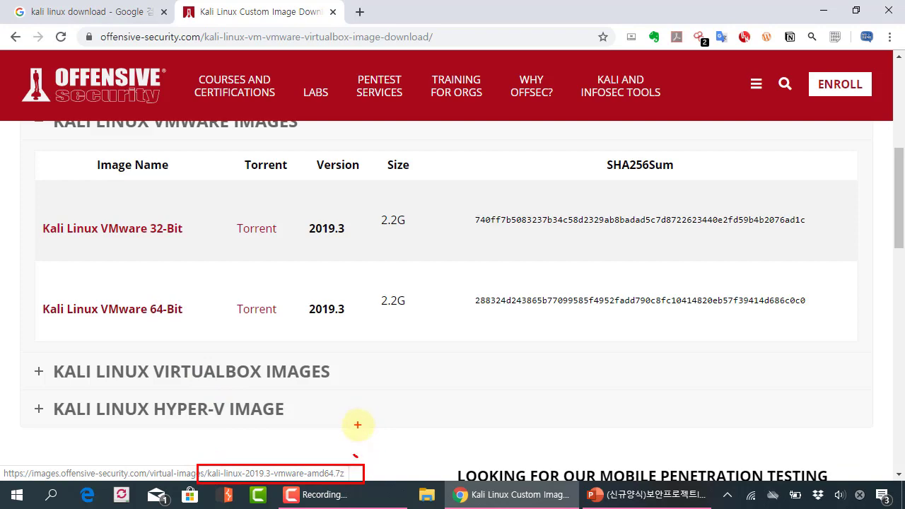
key(Escape)
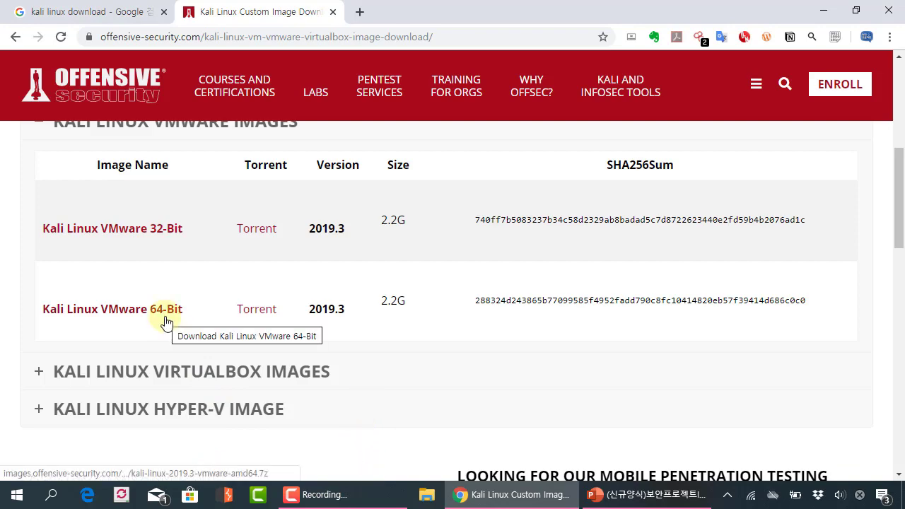
scroll(164, 321, up, 1)
scroll(164, 322, down, 1)
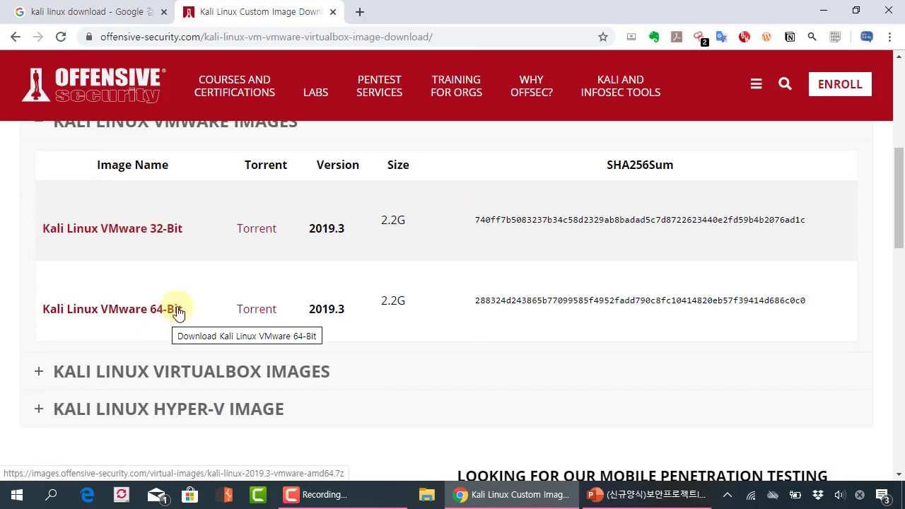
scroll(178, 311, up, 1)
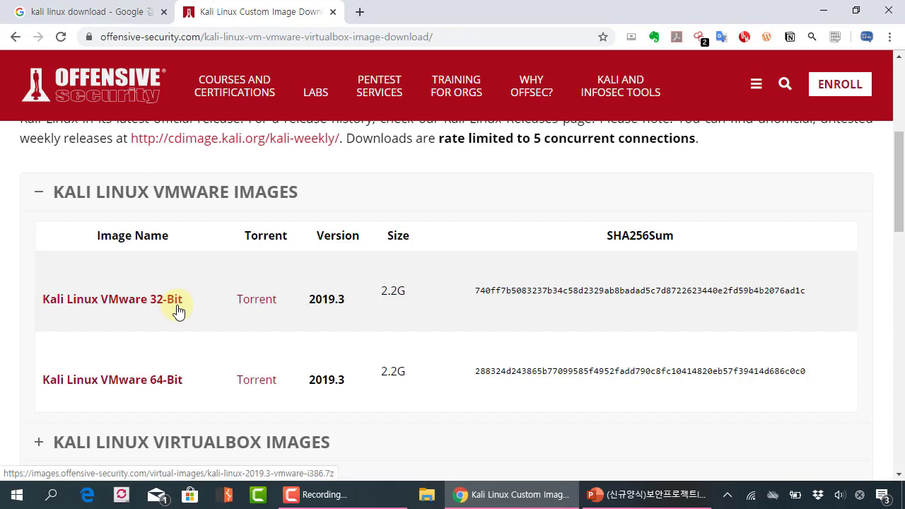
scroll(178, 311, down, 1)
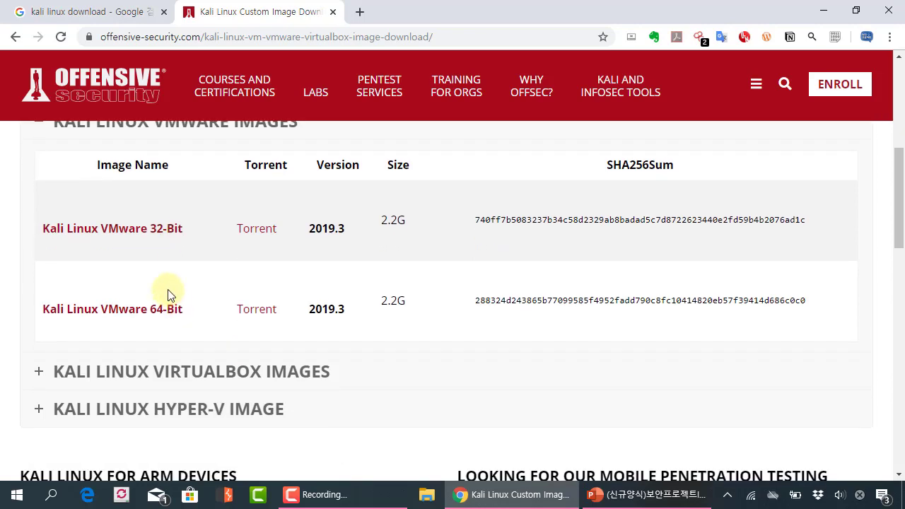
scroll(170, 294, up, 1)
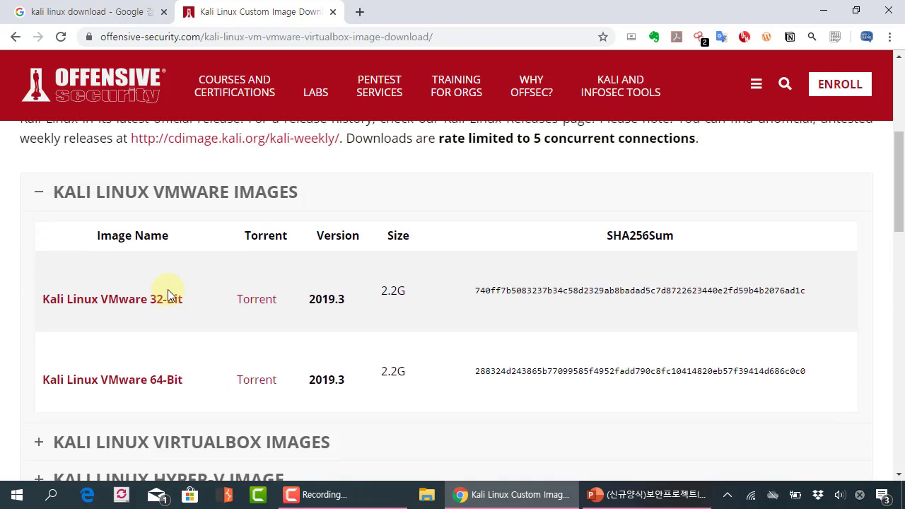
scroll(168, 289, down, 1)
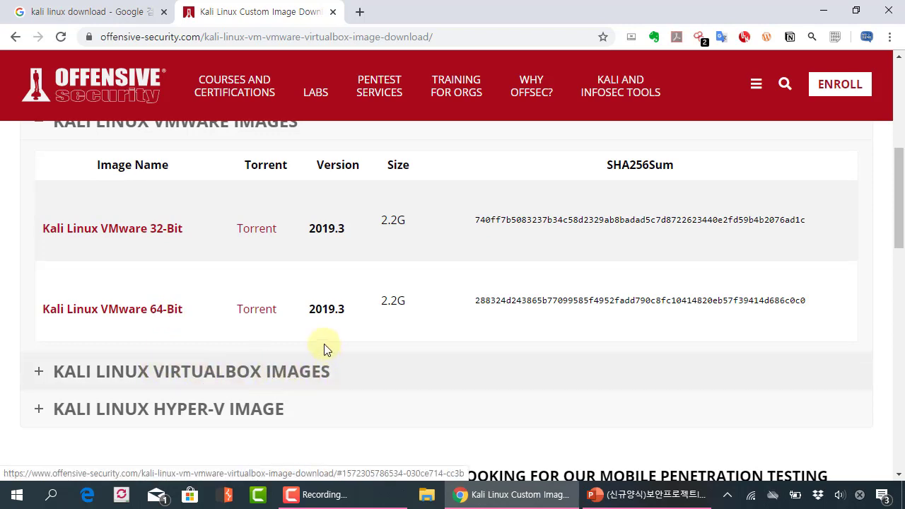
scroll(311, 332, up, 1)
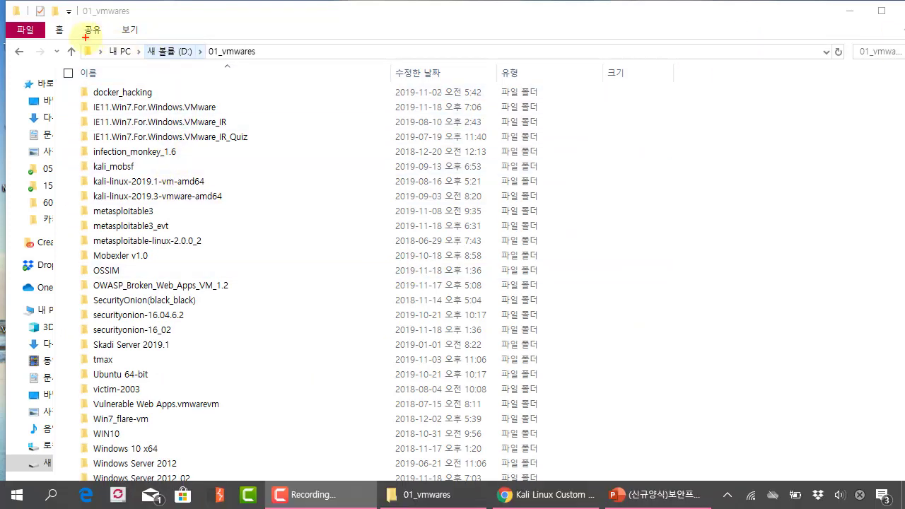
drag(85, 38, 276, 67)
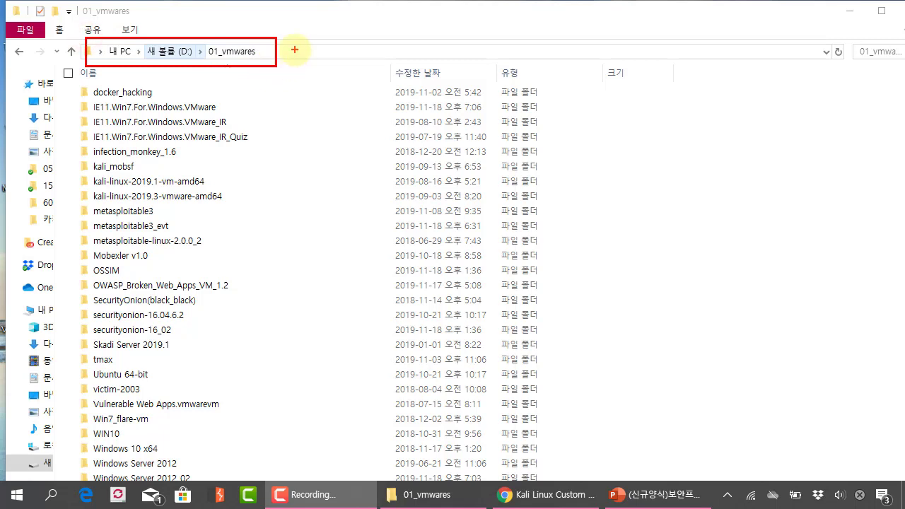
mouse_move(298, 33)
mouse_down()
mouse_move(311, 34)
mouse_move(291, 24)
mouse_move(285, 38)
mouse_up()
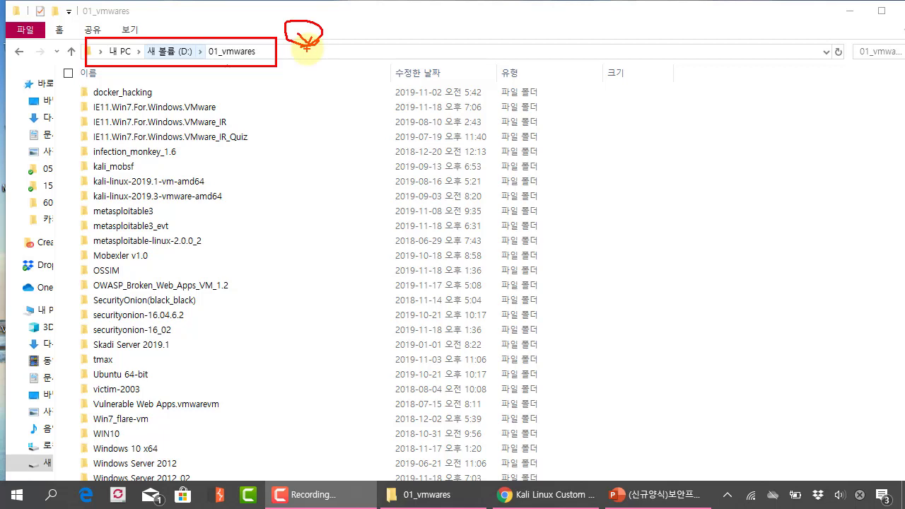
drag(306, 47, 319, 32)
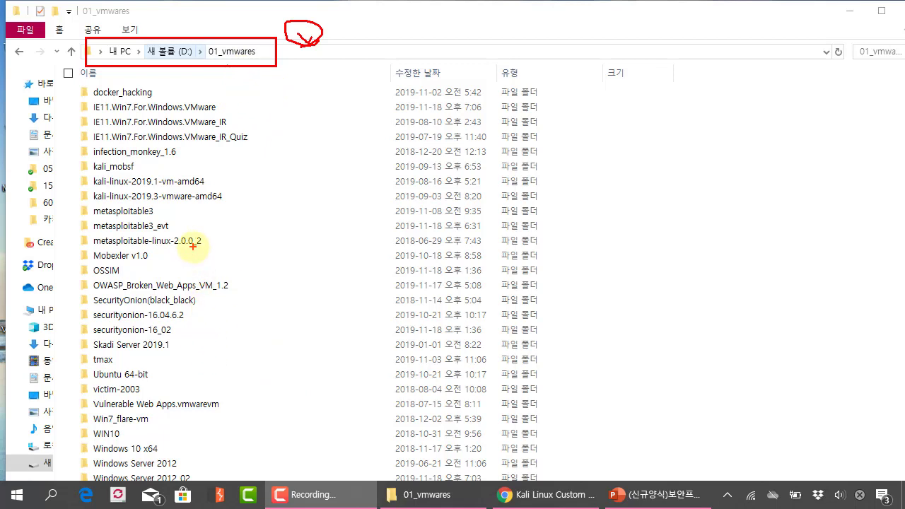
mouse_move(237, 188)
mouse_down()
mouse_move(255, 186)
mouse_move(231, 169)
mouse_move(229, 186)
mouse_up()
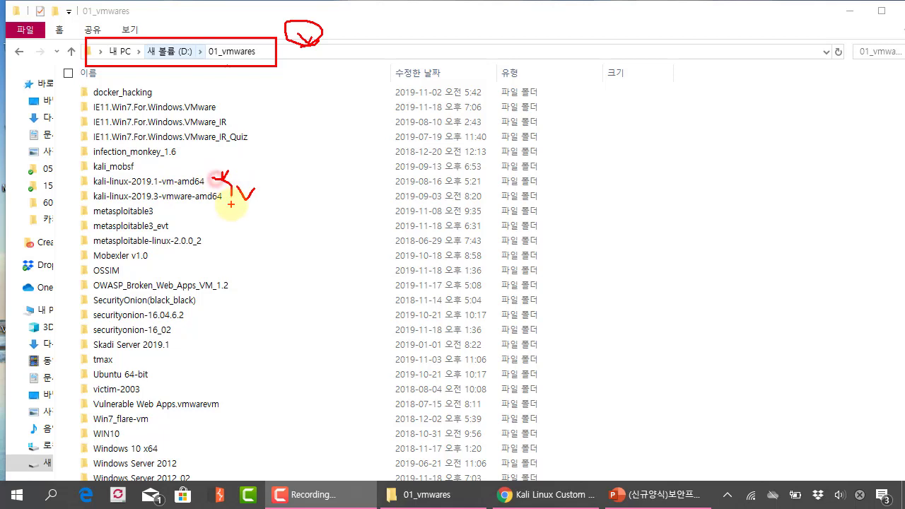
drag(89, 207, 273, 202)
key(Escape)
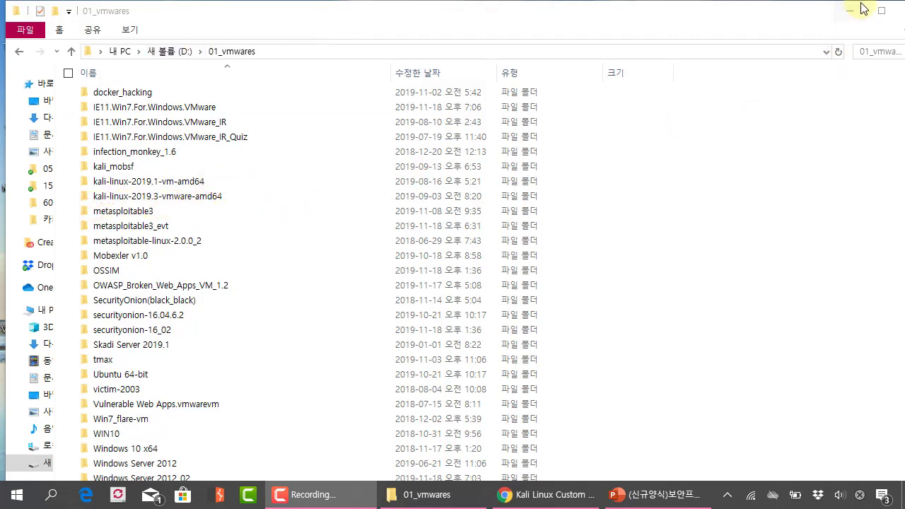
Extract the desktop kali-linux-2019.3-vmware-amd64.7z into a kali-linux-2019.3-vmware-amd64 folder with Bandizip.
click(851, 10)
click(250, 252)
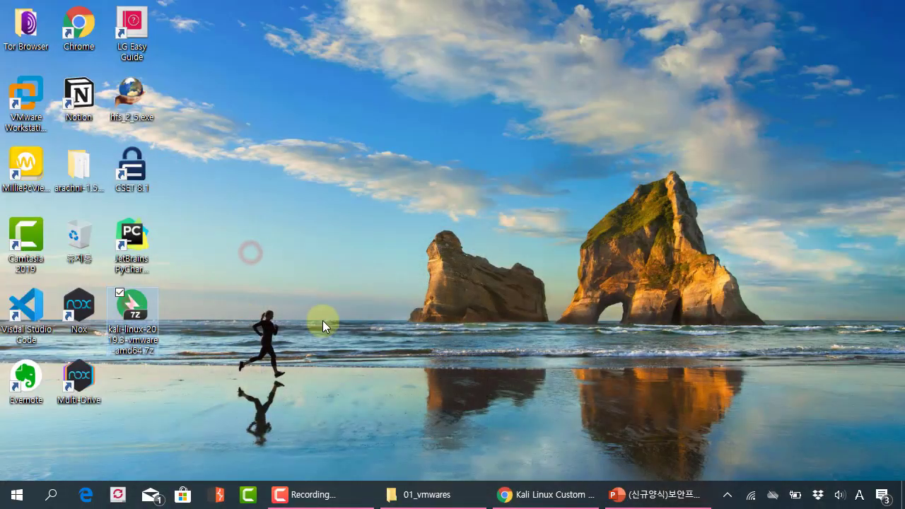
click(131, 311)
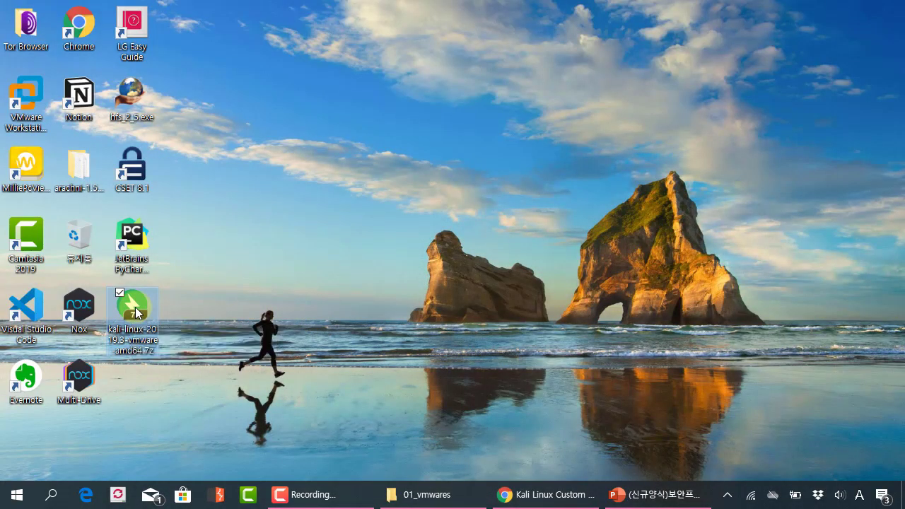
right_click(135, 307)
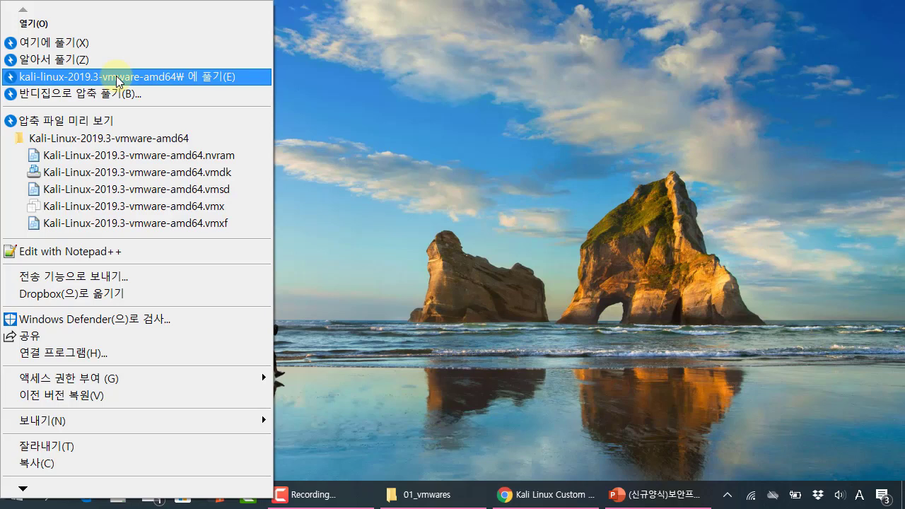
click(116, 77)
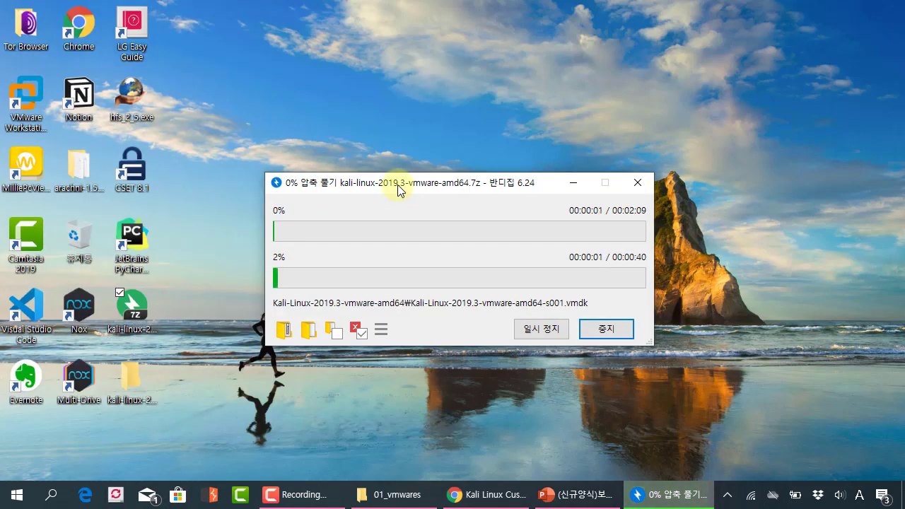
Reposition the extraction progress window and return to the Kali download page in Chrome.
drag(398, 186, 339, 168)
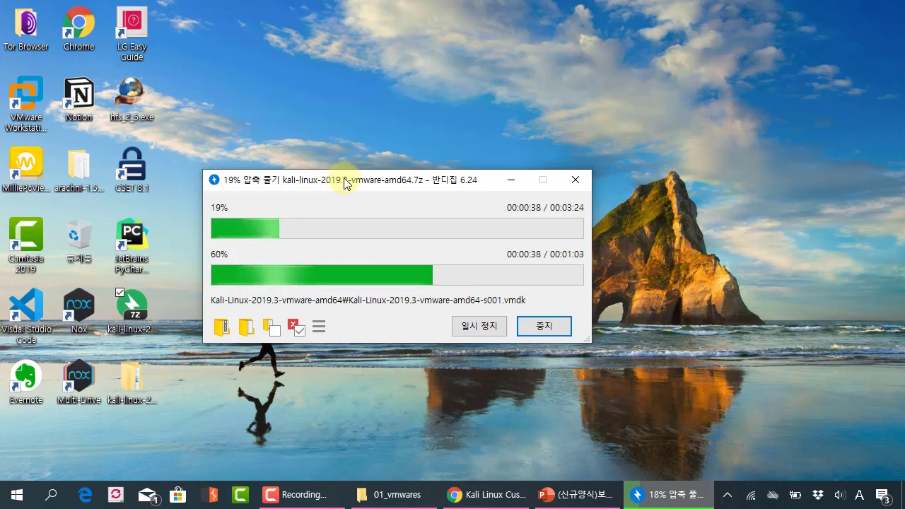
drag(346, 182, 343, 195)
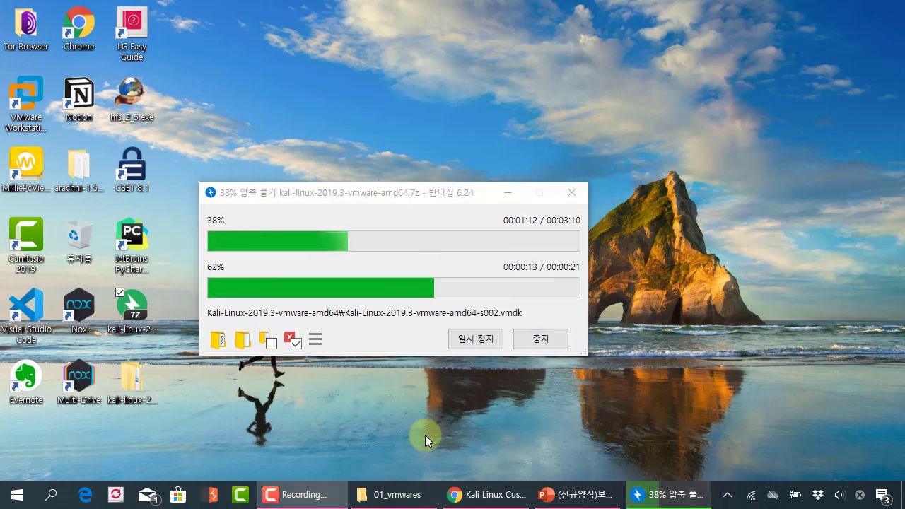
click(488, 495)
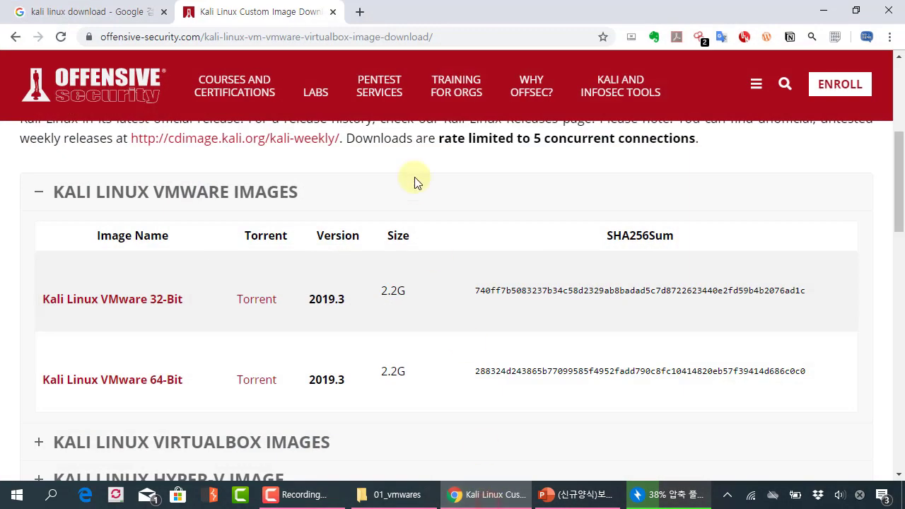
Search Google for 'vmware player' and open the VMware Workstation Player download page.
click(141, 14)
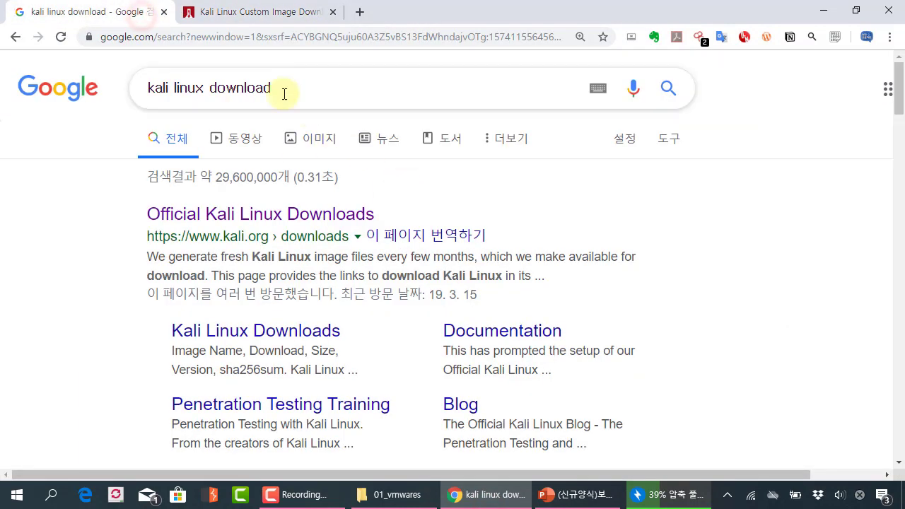
drag(284, 94, 56, 84)
text(vmware)
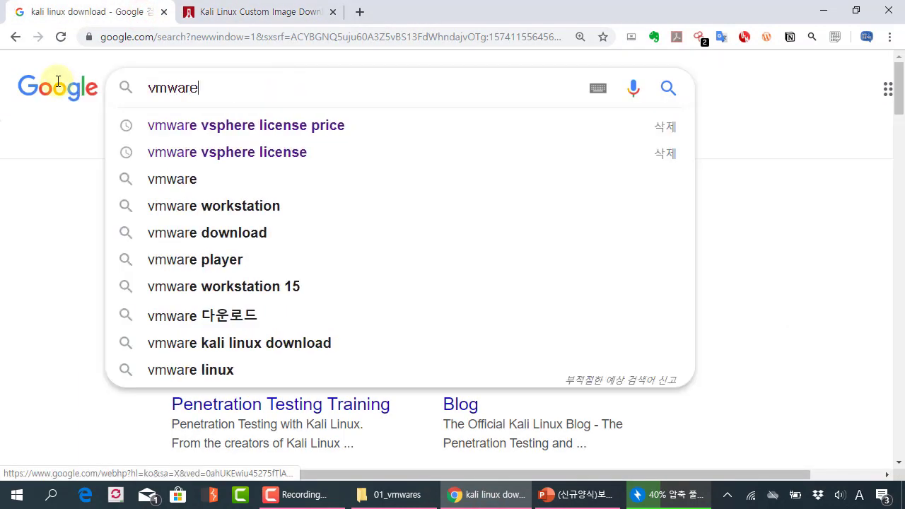
text( player)
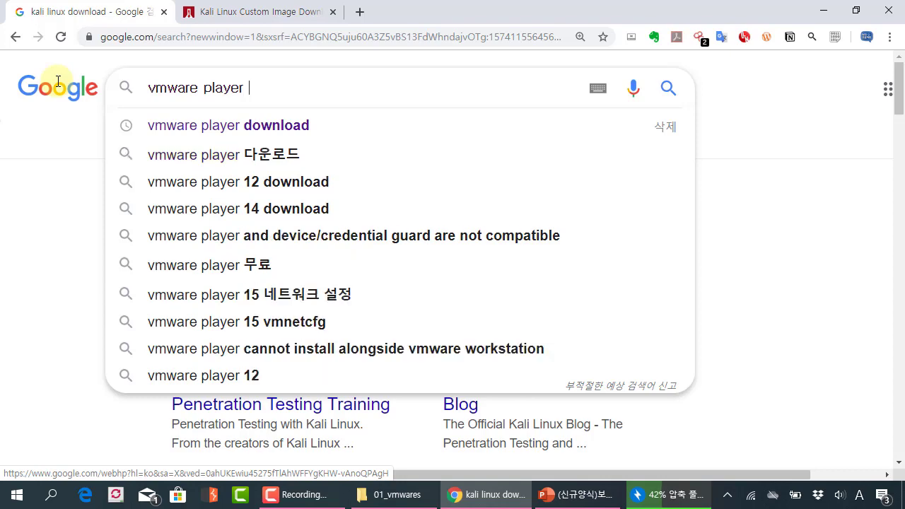
key(Return)
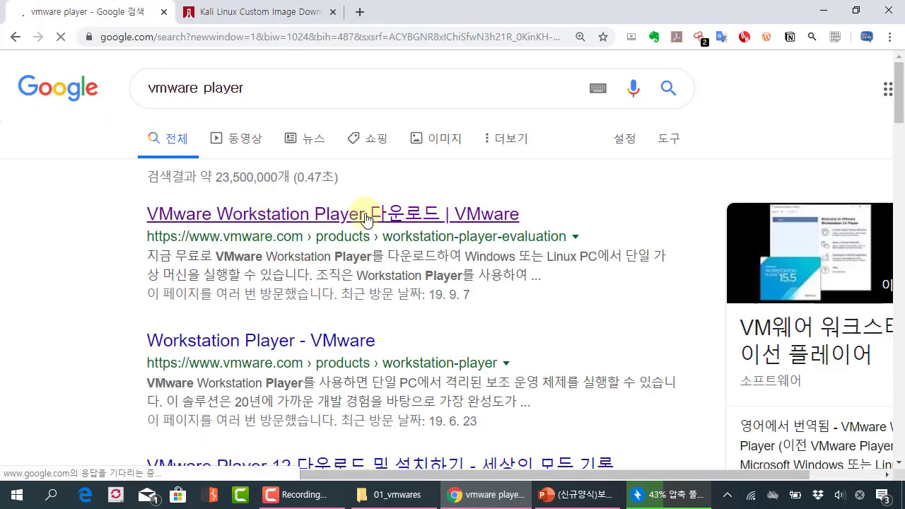
click(287, 210)
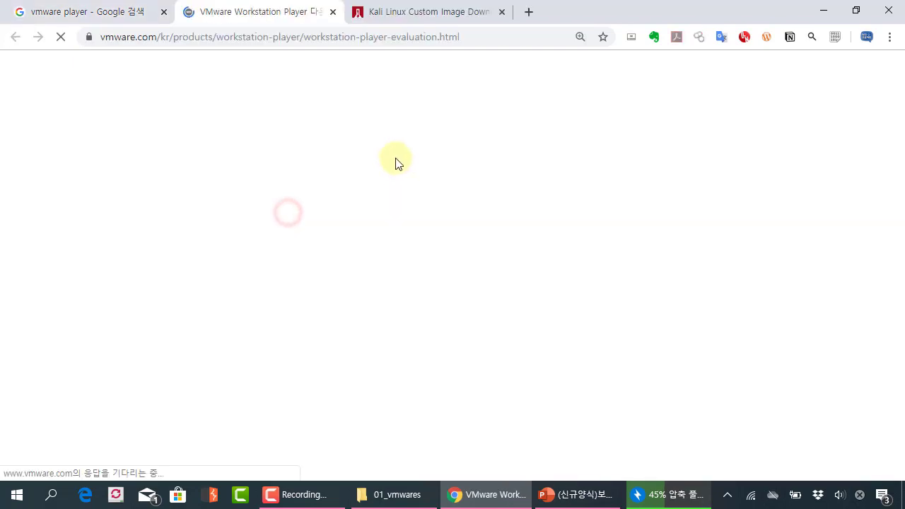
Scroll to the Player 15.5 Windows and Linux download options, then minimize Chrome.
scroll(396, 163, down, 4)
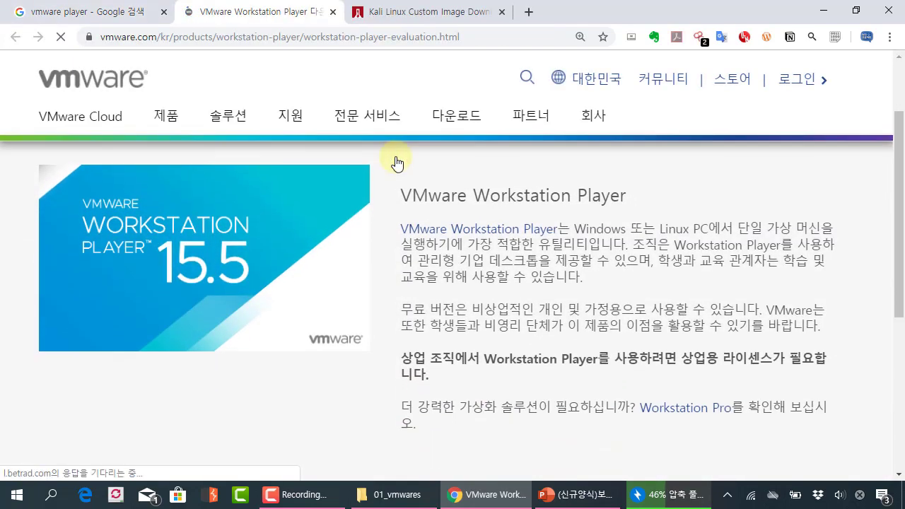
scroll(336, 245, up, 3)
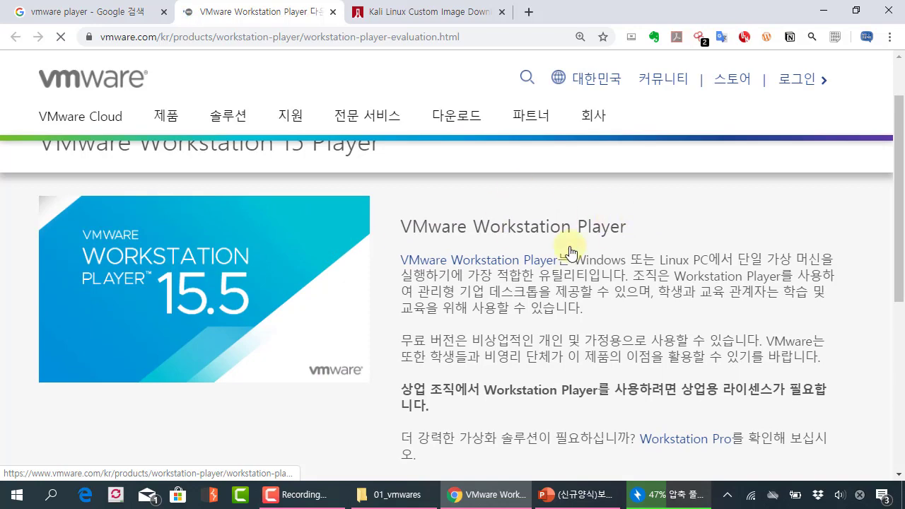
scroll(367, 244, down, 4)
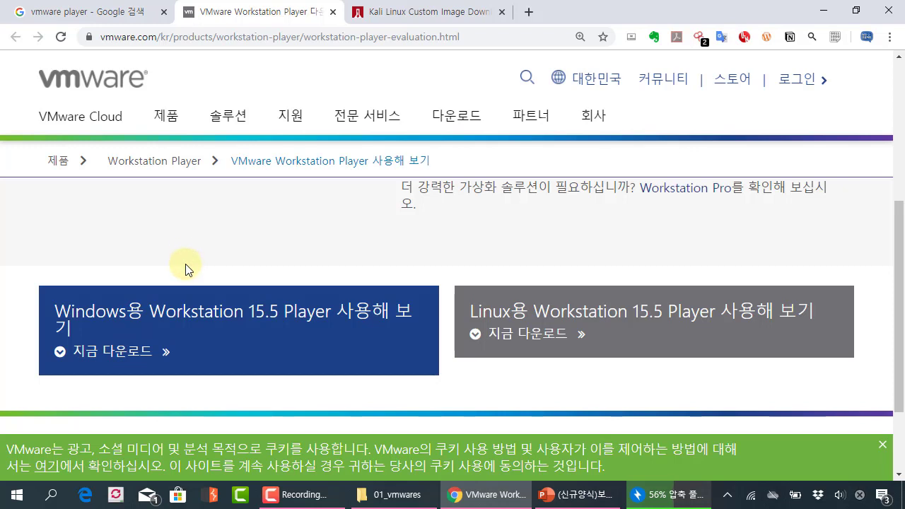
scroll(248, 269, down, 1)
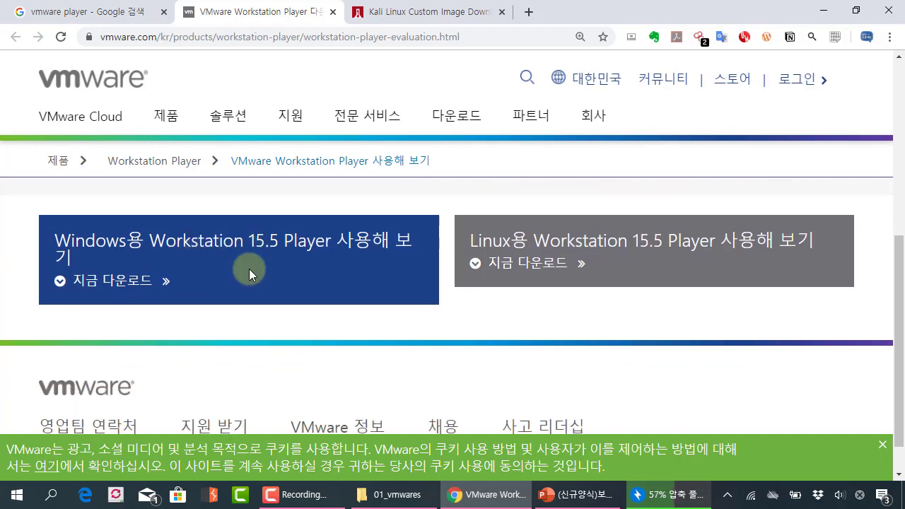
scroll(148, 258, up, 1)
click(157, 251)
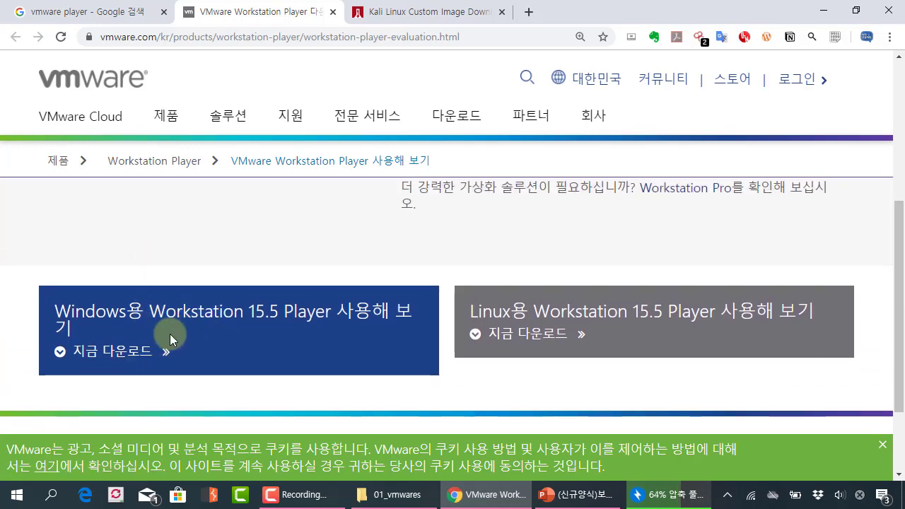
scroll(172, 334, down, 1)
scroll(177, 320, down, 1)
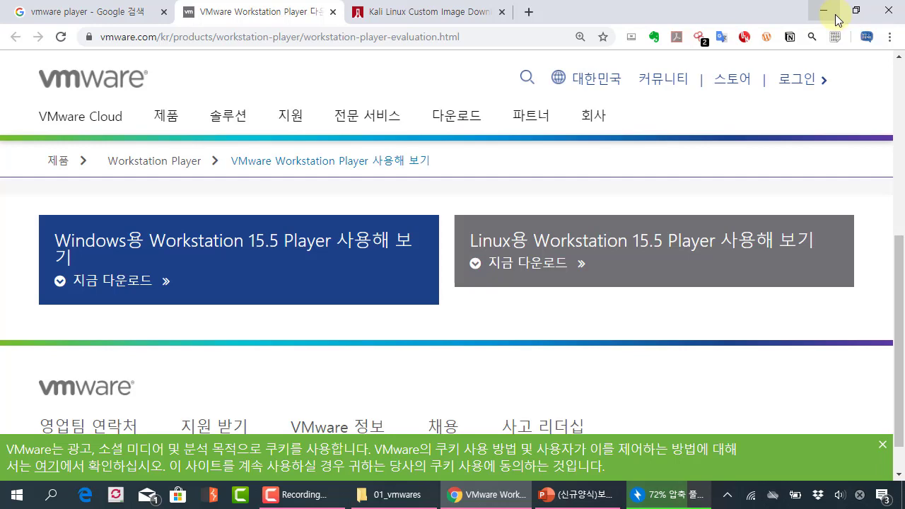
click(823, 11)
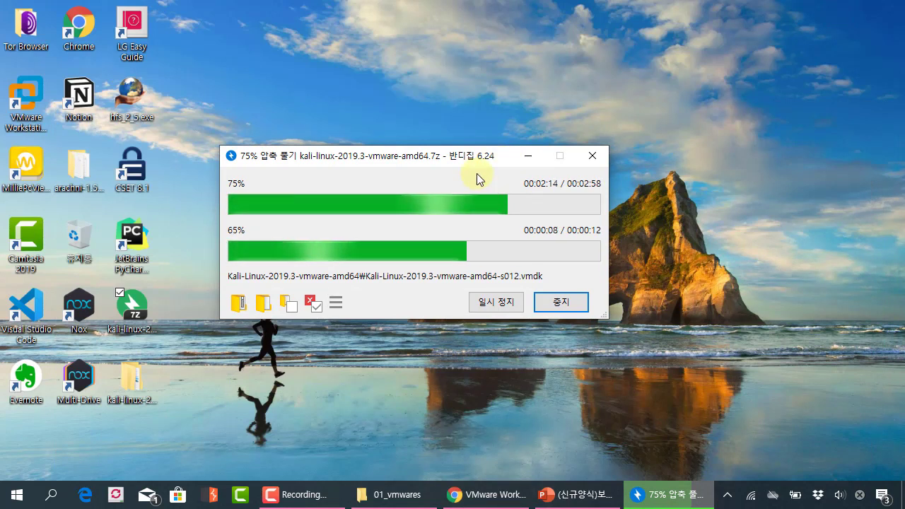
Open the inner Kali-Linux-2019.3-vmware-amd64 folder and check the s003, s001, s013, s018, s020 disk sizes.
drag(479, 164, 453, 164)
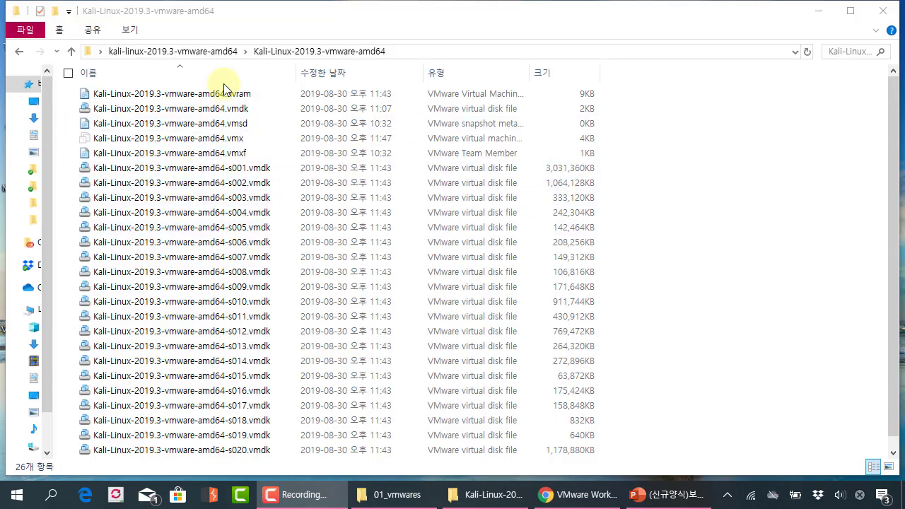
click(216, 54)
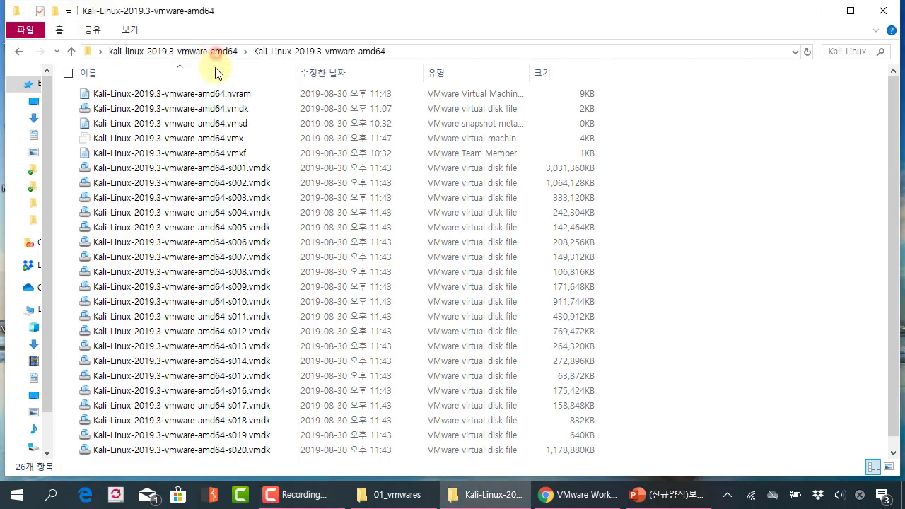
double_click(209, 98)
click(246, 200)
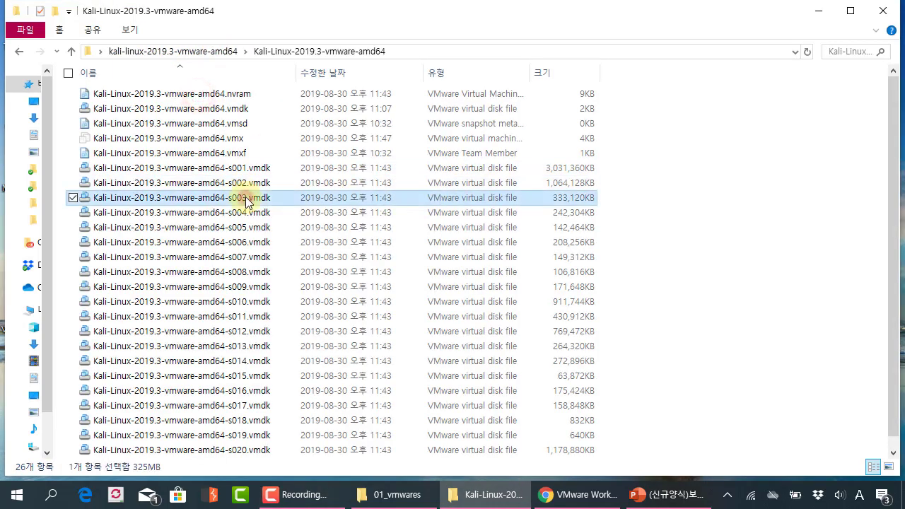
scroll(246, 200, down, 1)
click(526, 157)
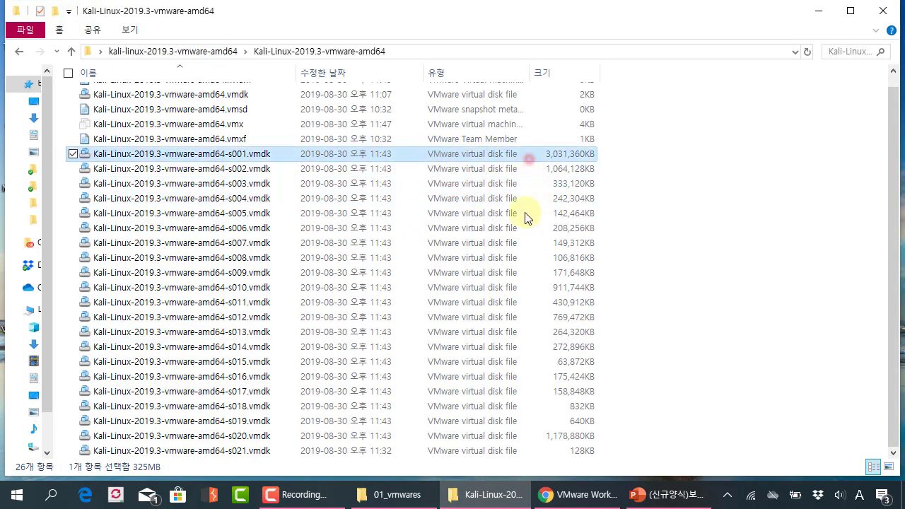
click(516, 329)
click(506, 405)
click(505, 435)
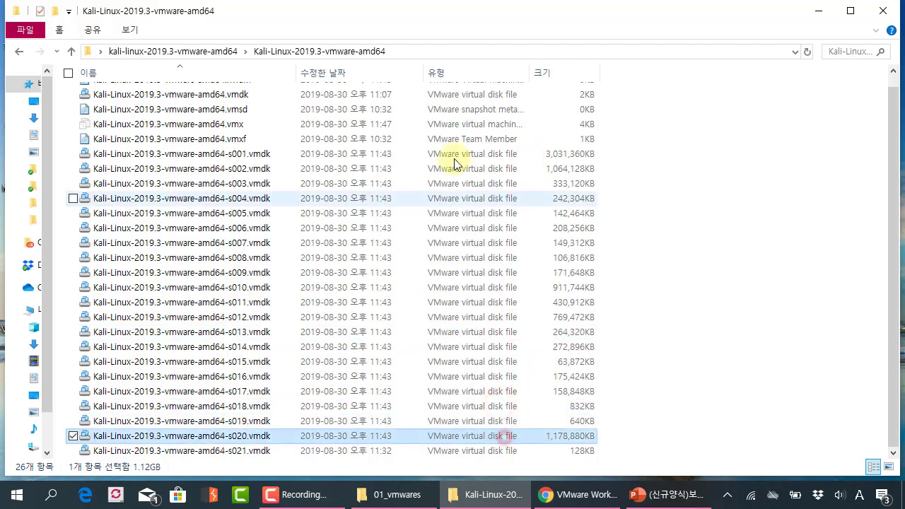
Point out the s001 disk, .vmxf, .nvram, .vmsd and .vmx files, comparing .vmx with .vmxf.
click(448, 140)
scroll(376, 197, up, 1)
click(329, 168)
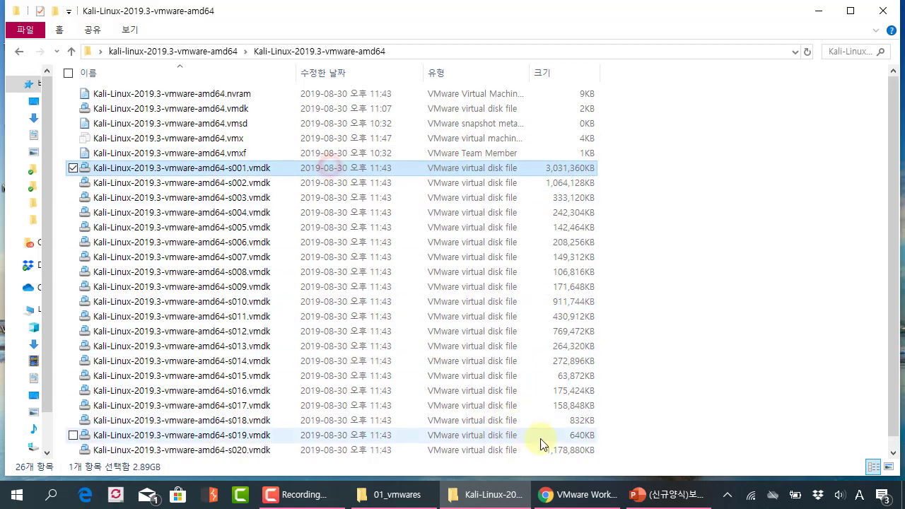
click(258, 154)
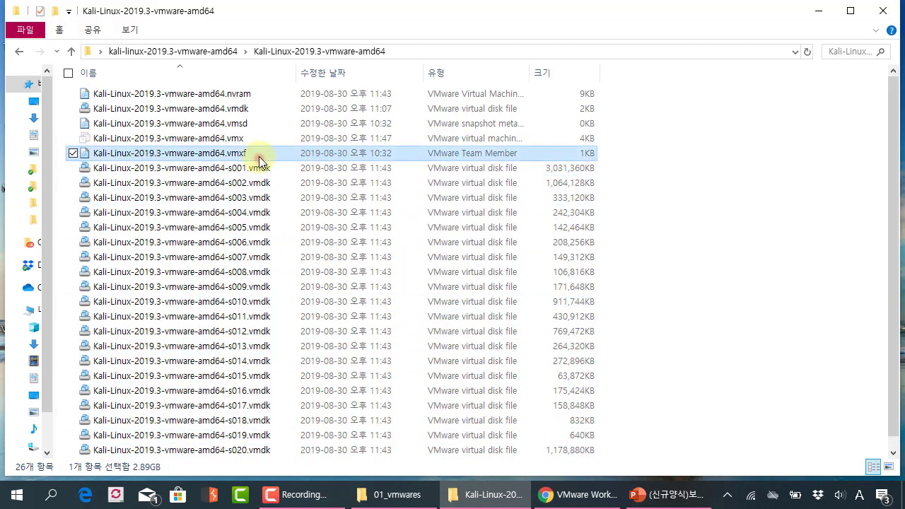
click(255, 94)
click(251, 123)
click(249, 139)
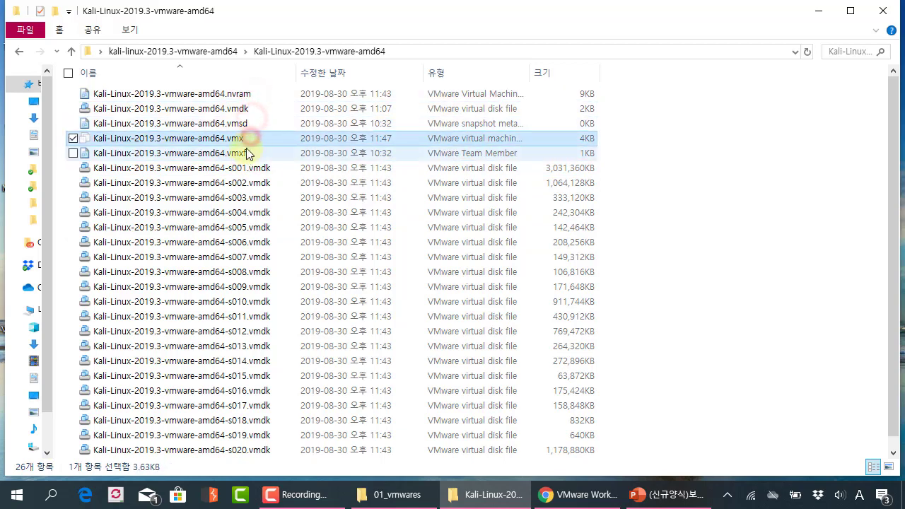
click(350, 152)
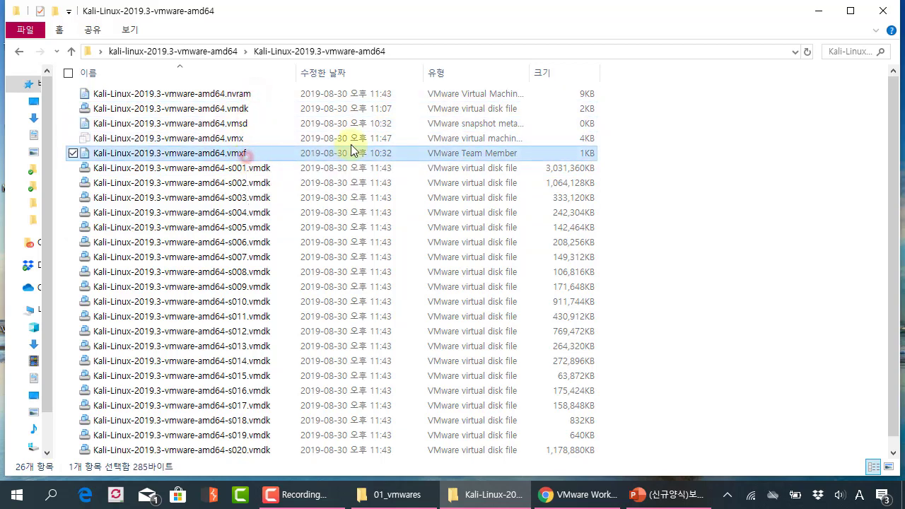
click(350, 140)
click(350, 152)
click(350, 141)
click(346, 155)
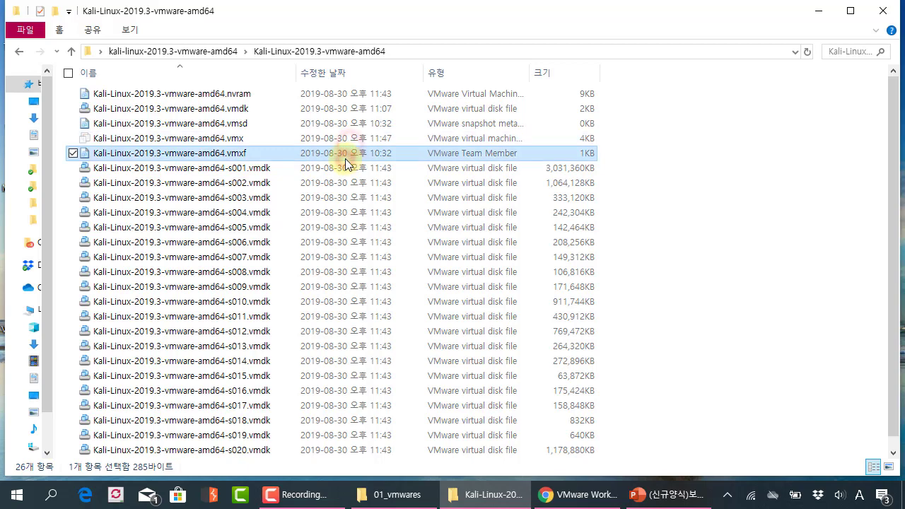
Select the Kali-Linux-2019.3-vmware-amd64.vmx file, reveal the folder's full path, and minimize the window.
scroll(343, 157, down, 1)
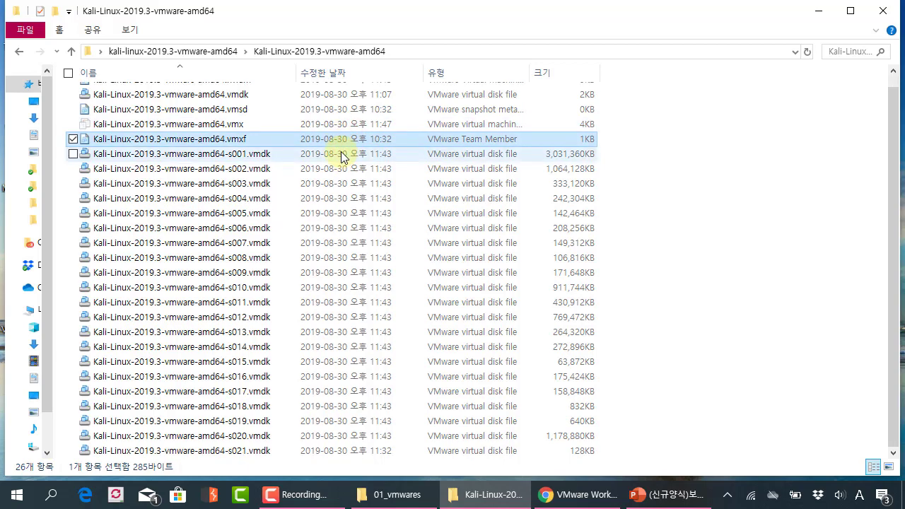
scroll(340, 171, up, 1)
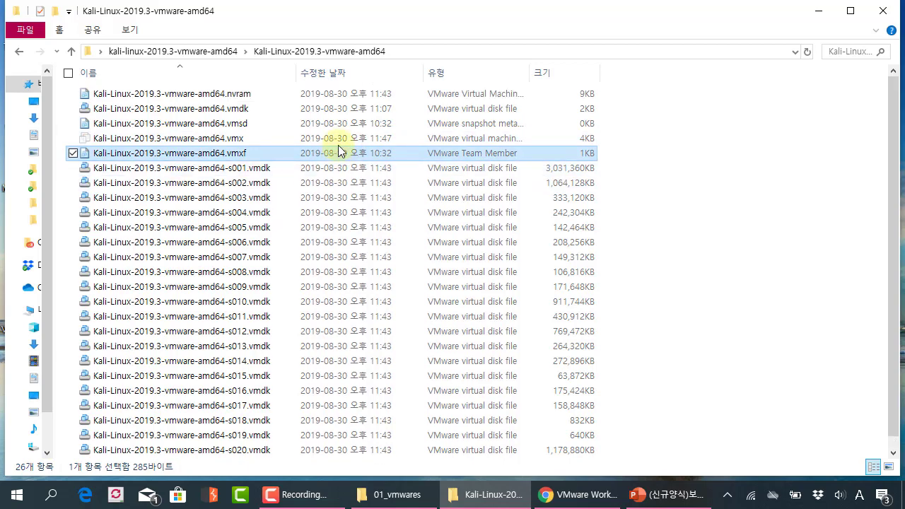
click(340, 139)
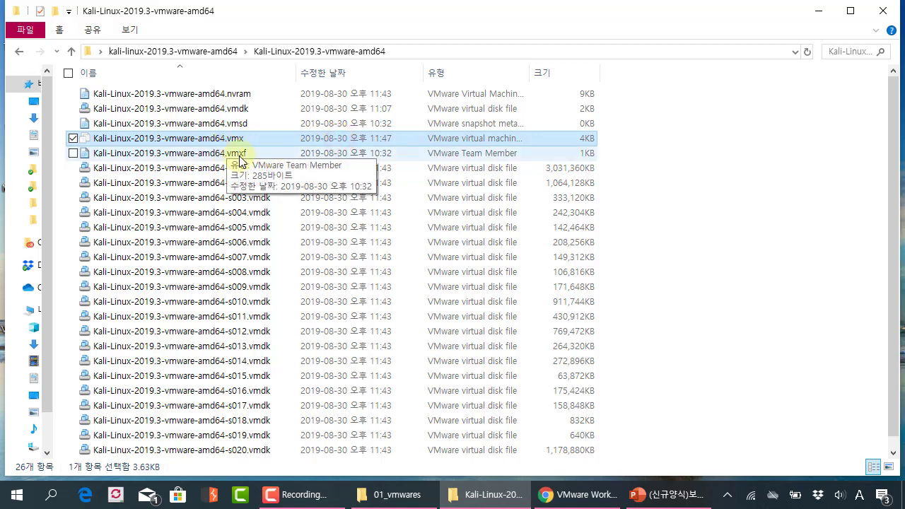
click(286, 140)
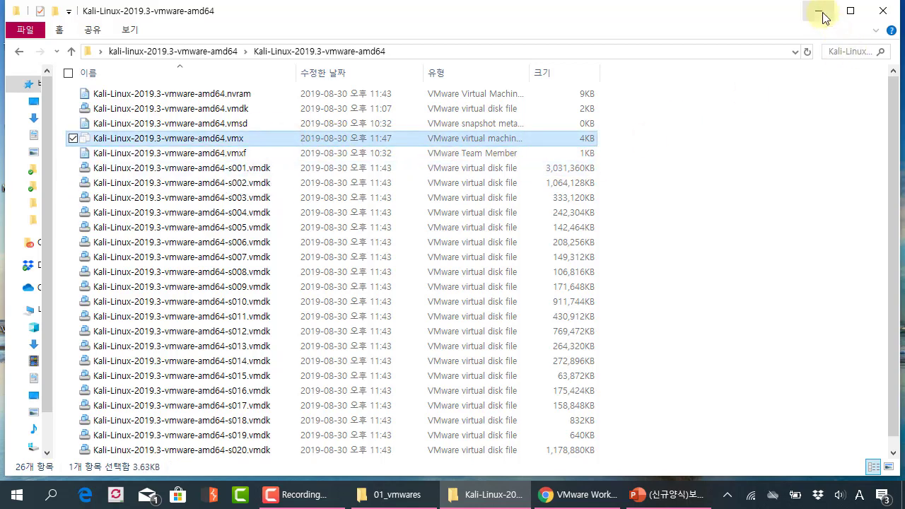
click(481, 51)
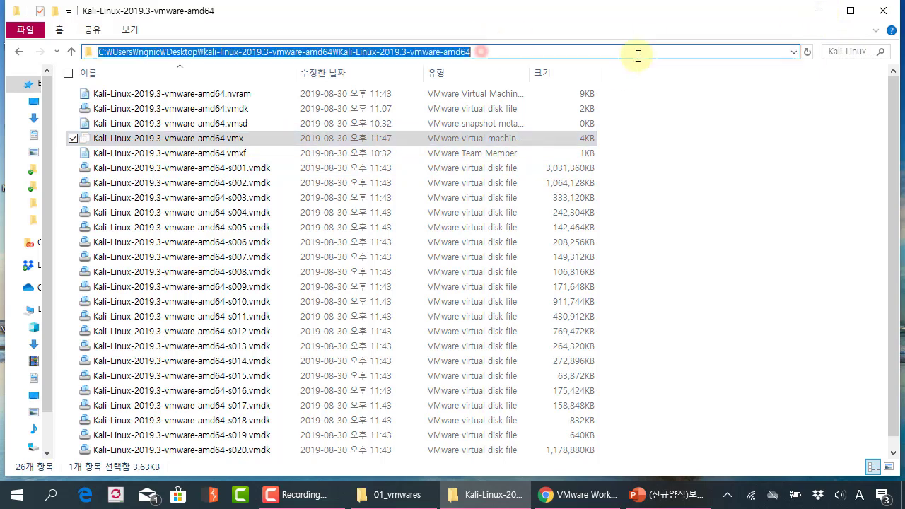
click(818, 14)
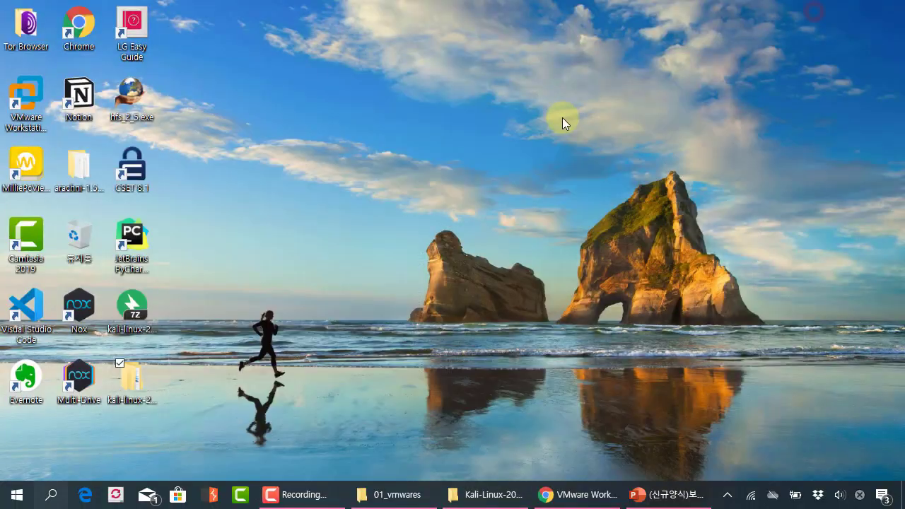
Launch VMware Workstation 15 Player from a Windows 'vmware' search, then move and widen its window.
key(super)
text(vmware p)
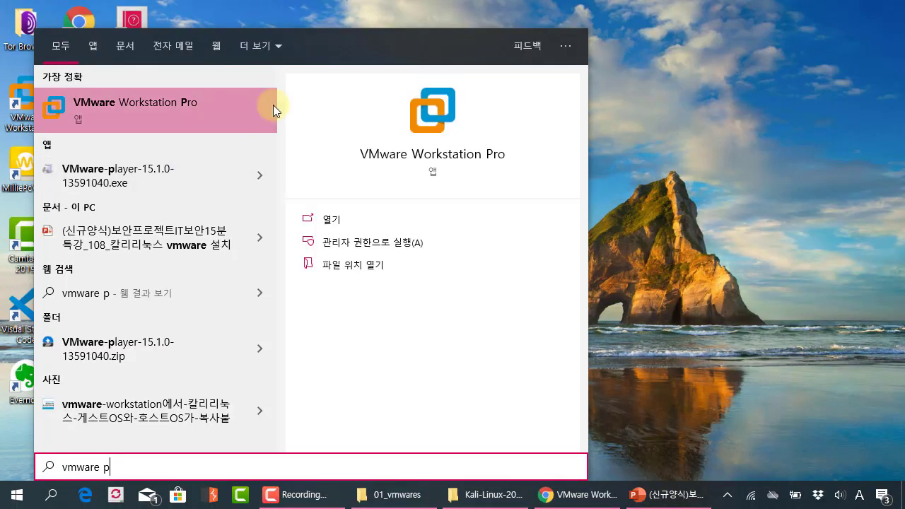
key(BackSpace)
click(240, 109)
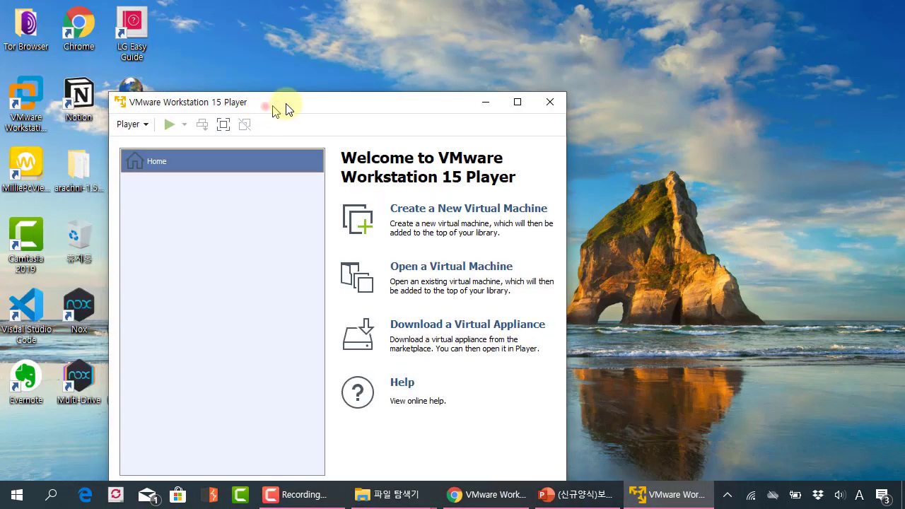
click(263, 106)
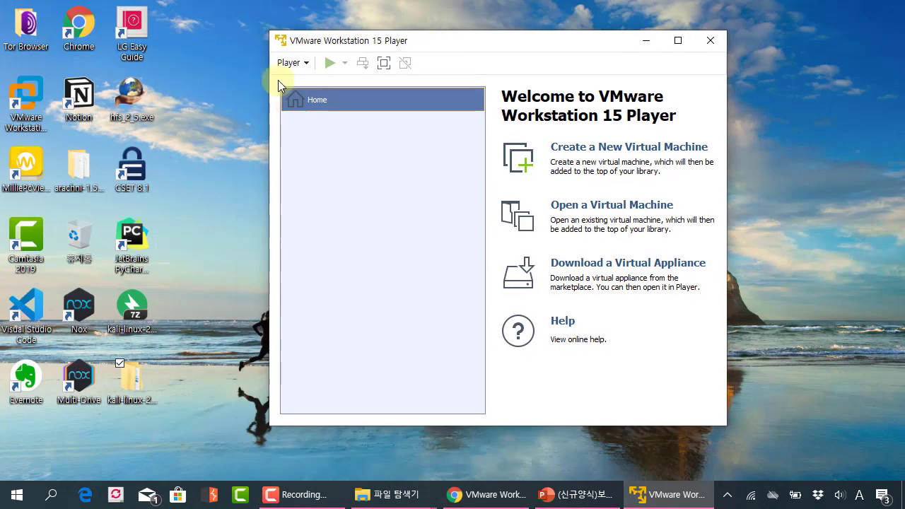
drag(409, 43, 387, 43)
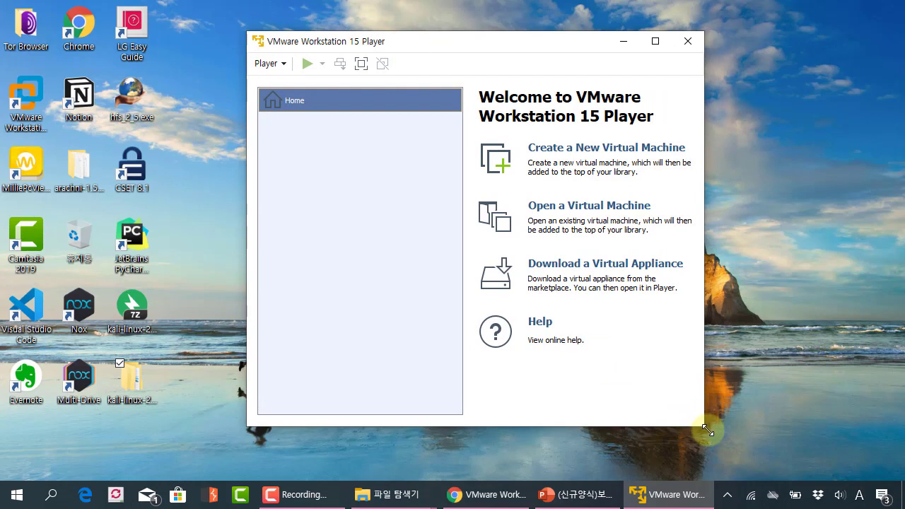
drag(703, 426, 763, 426)
click(267, 64)
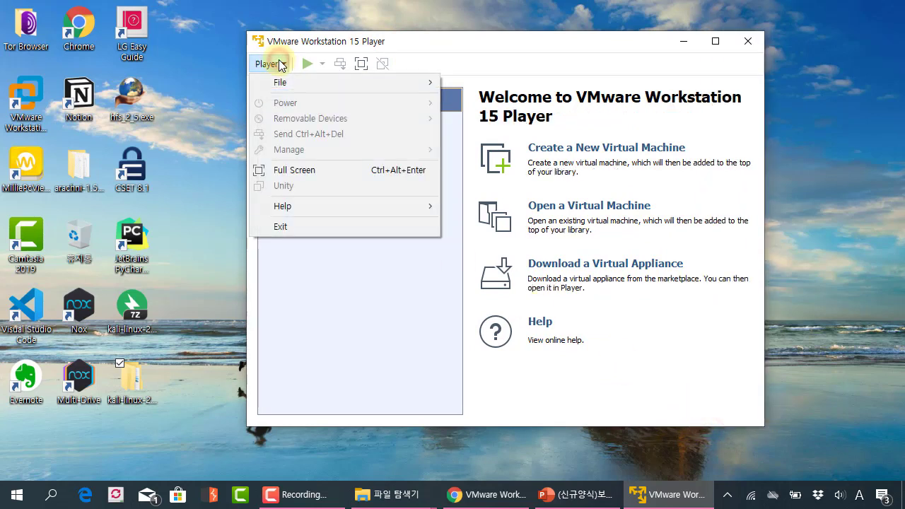
Through Player > File > Open, go to the pasted Kali folder path and select Kali-Linux-2019.3-vmware-amd64.vmx.
mouse_move(279, 87)
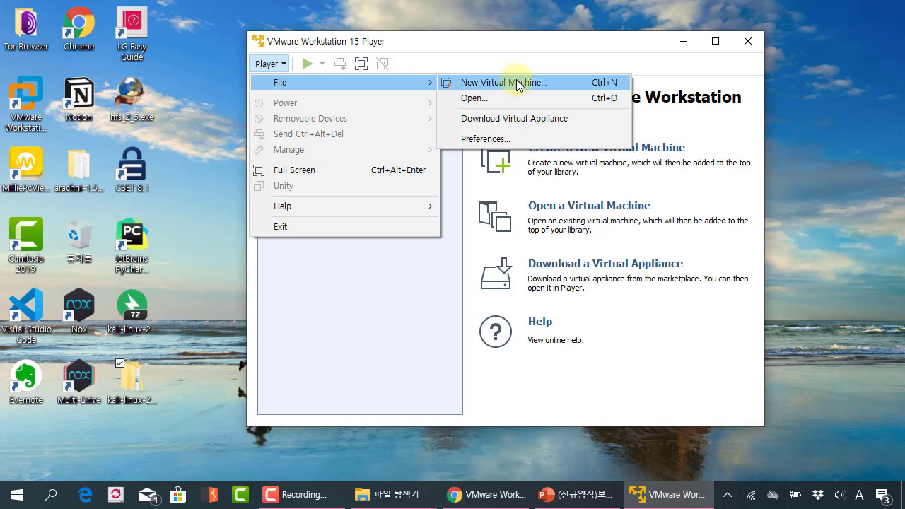
click(486, 101)
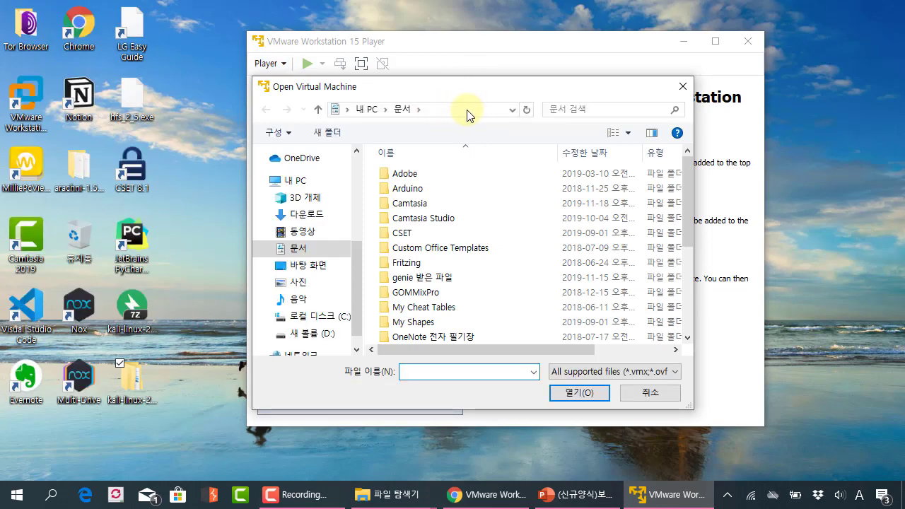
click(466, 110)
key(ctrl+v)
key(ctrl+a)
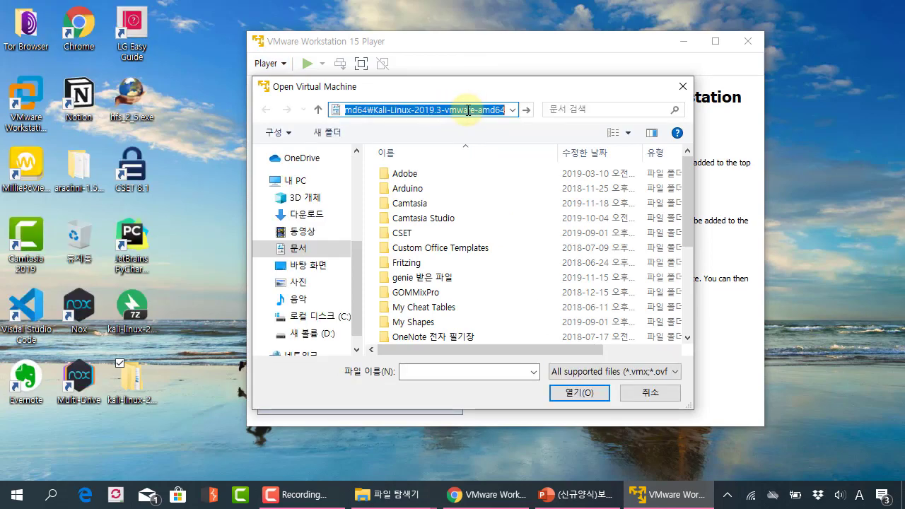
key(Return)
drag(466, 85, 337, 115)
click(413, 177)
click(342, 253)
click(345, 200)
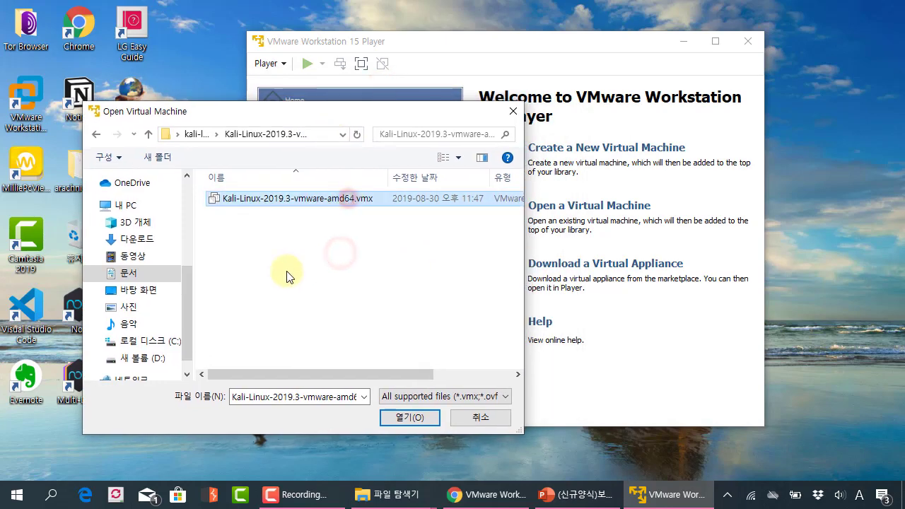
Open the Kali-Linux-2019.3-vmware-amd64.vmx virtual machine and reposition and widen the player window.
double_click(342, 200)
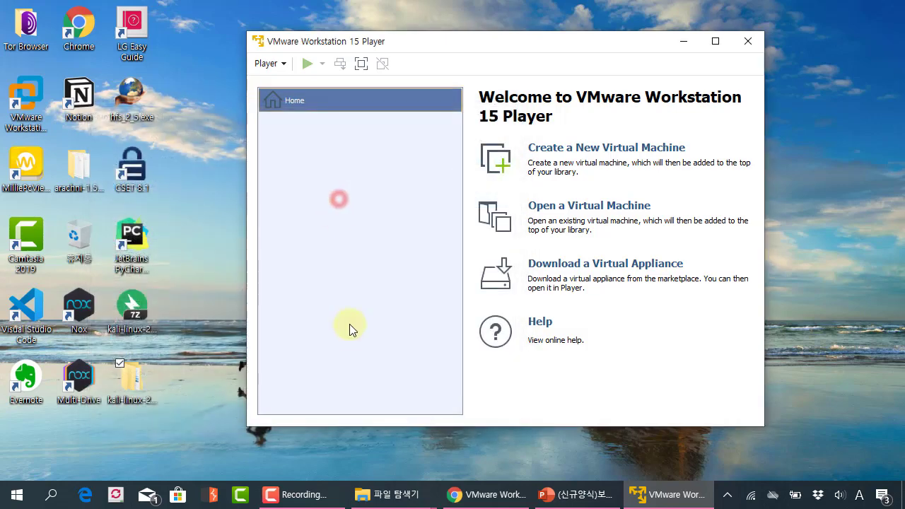
drag(426, 34, 337, 24)
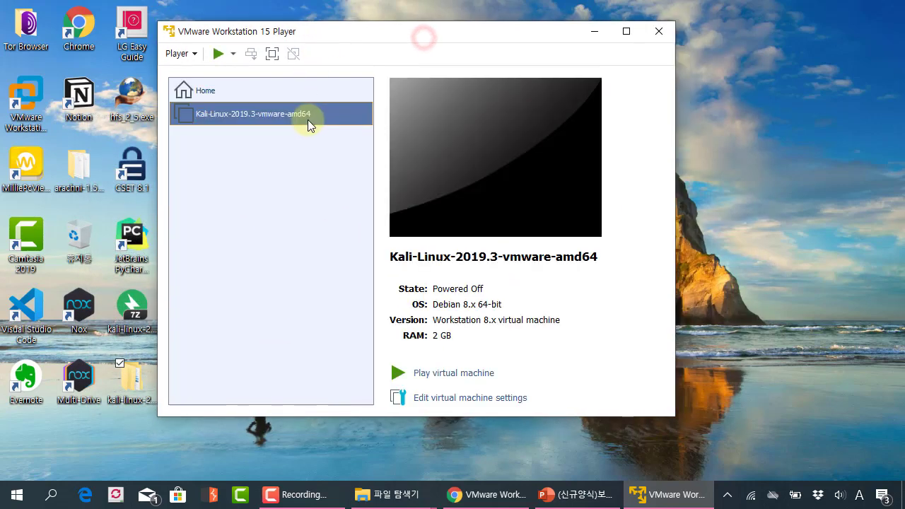
drag(670, 419, 765, 417)
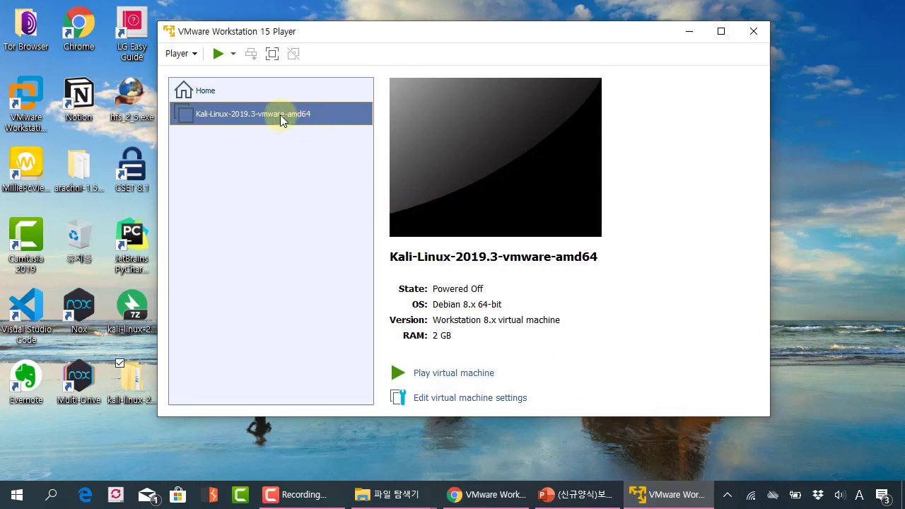
Inspect the Kali VM's Network Adapter and CD/DVD settings, then cancel without changes.
click(463, 400)
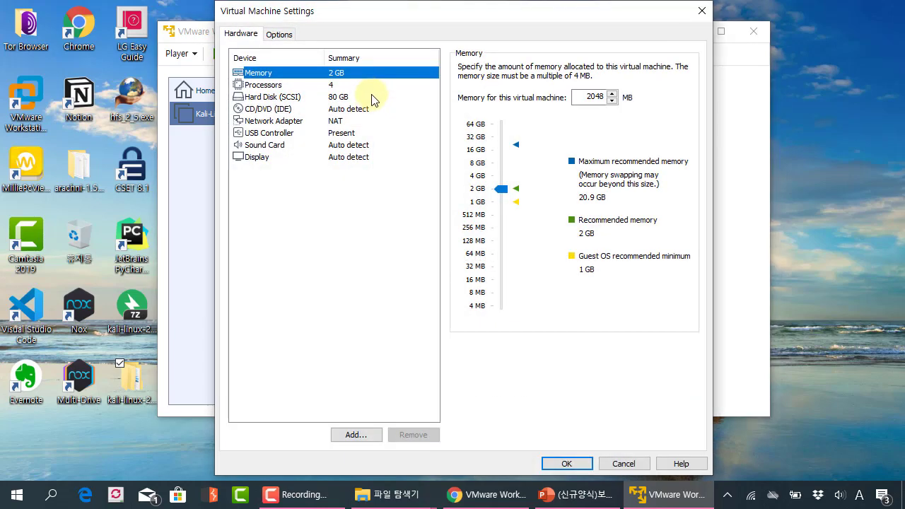
click(342, 122)
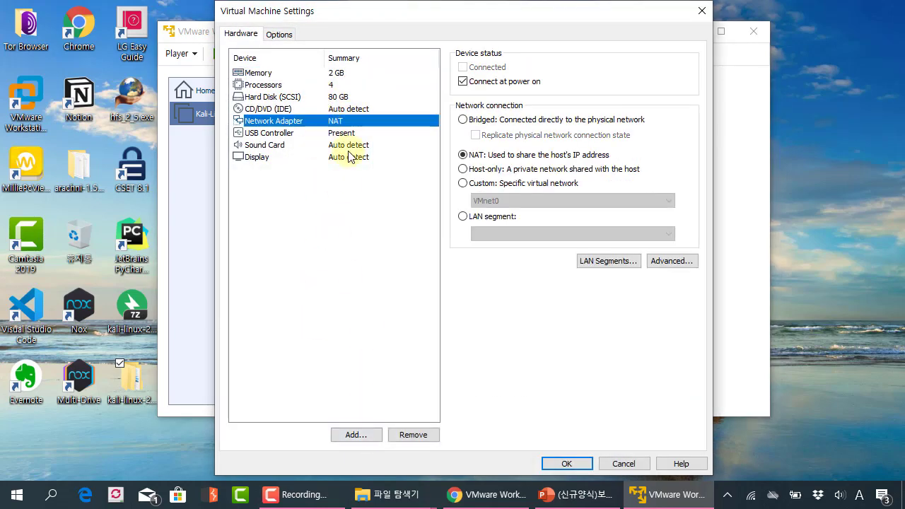
click(350, 107)
click(351, 121)
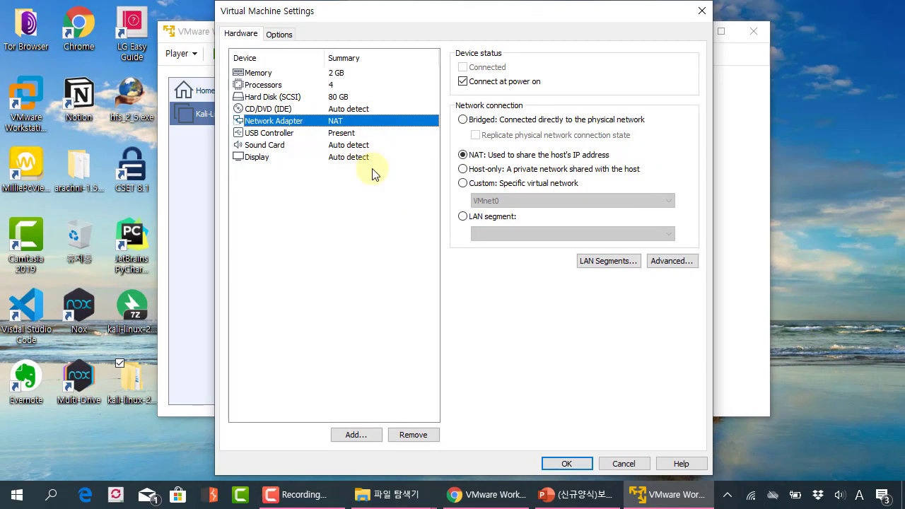
click(624, 463)
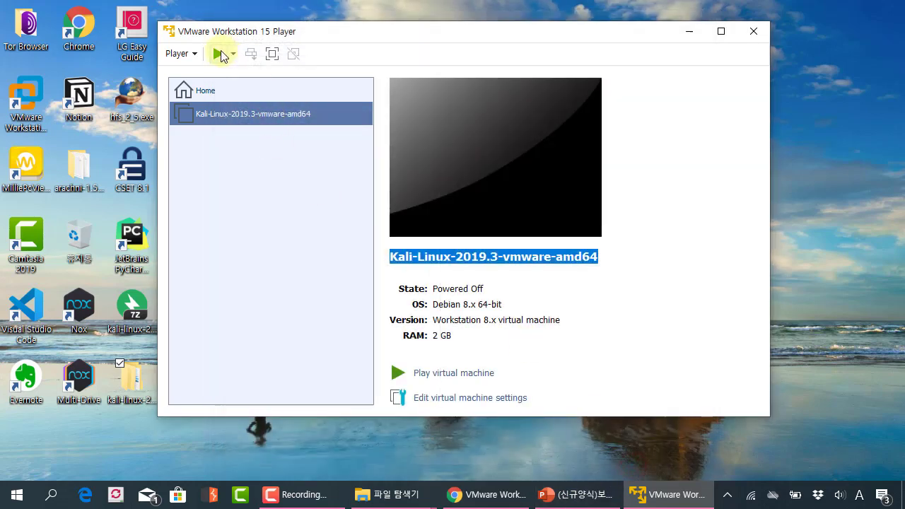
Power on the Kali VM and answer 'I Copied It' to the moved-or-copied prompt.
click(219, 53)
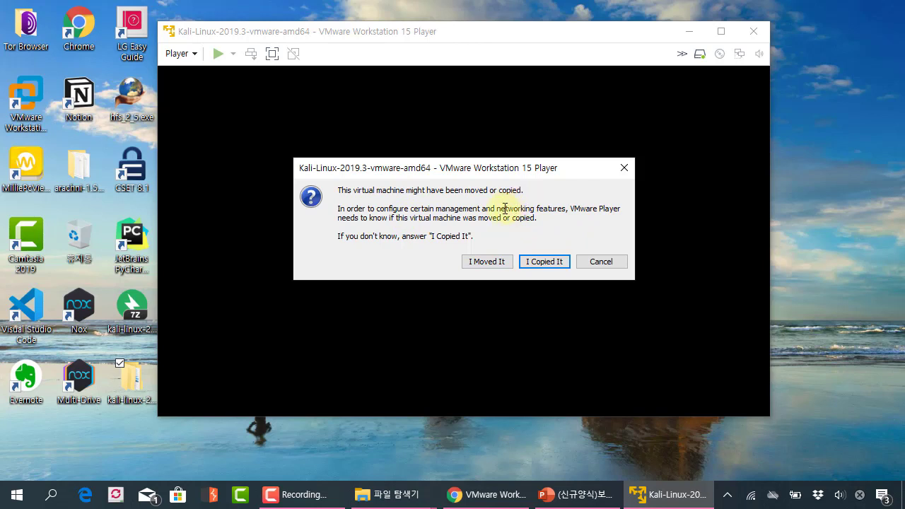
drag(527, 174, 500, 159)
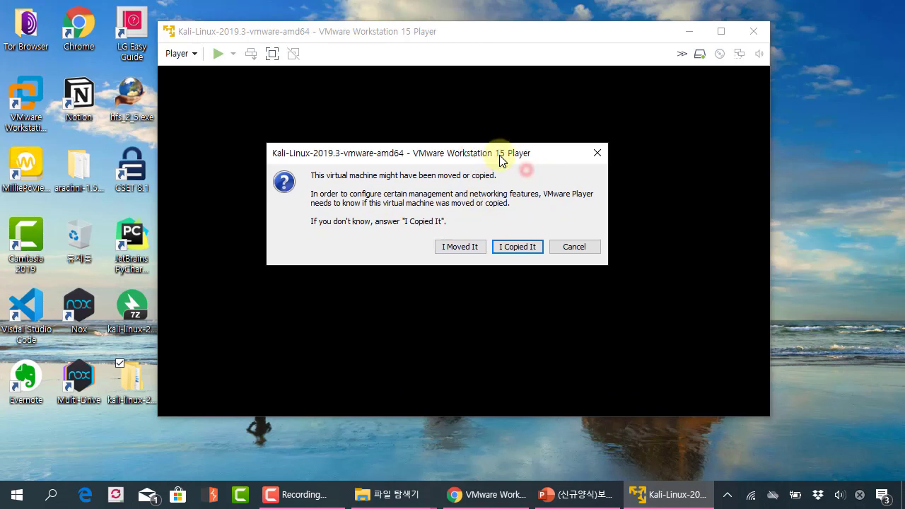
click(519, 247)
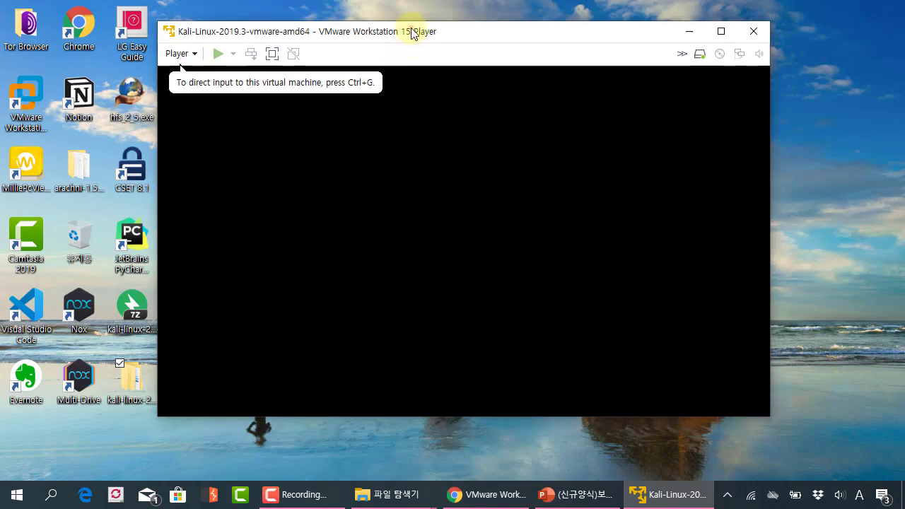
drag(413, 31, 366, 25)
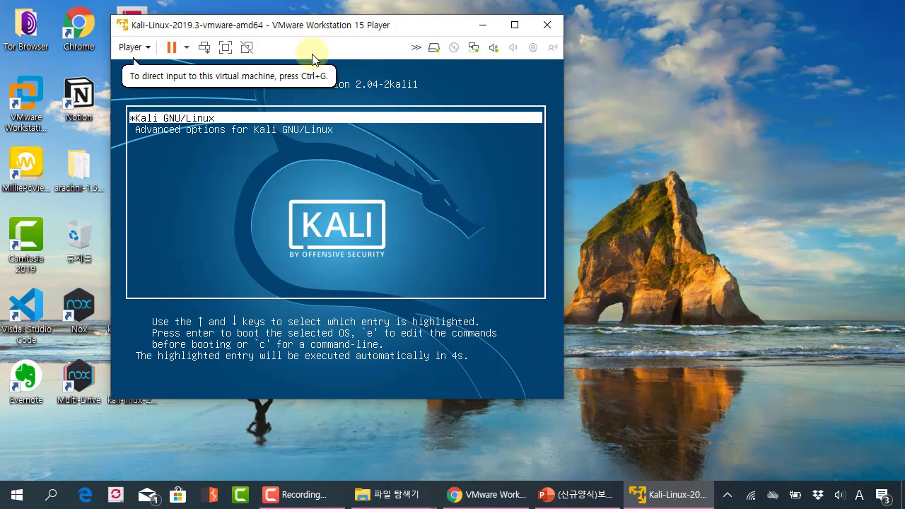
Boot Kali GNU/Linux from the GRUB menu with Enter and keep the guest screen focused.
drag(351, 26, 368, 27)
click(357, 129)
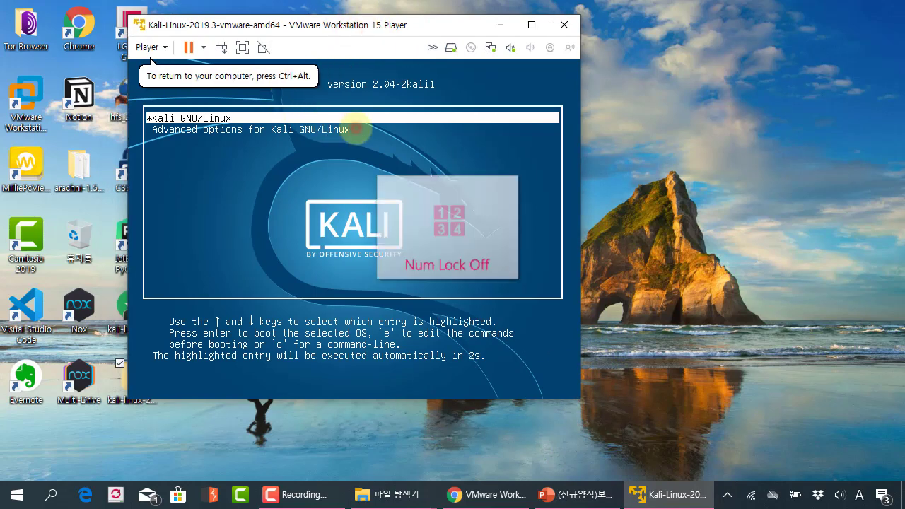
key(Return)
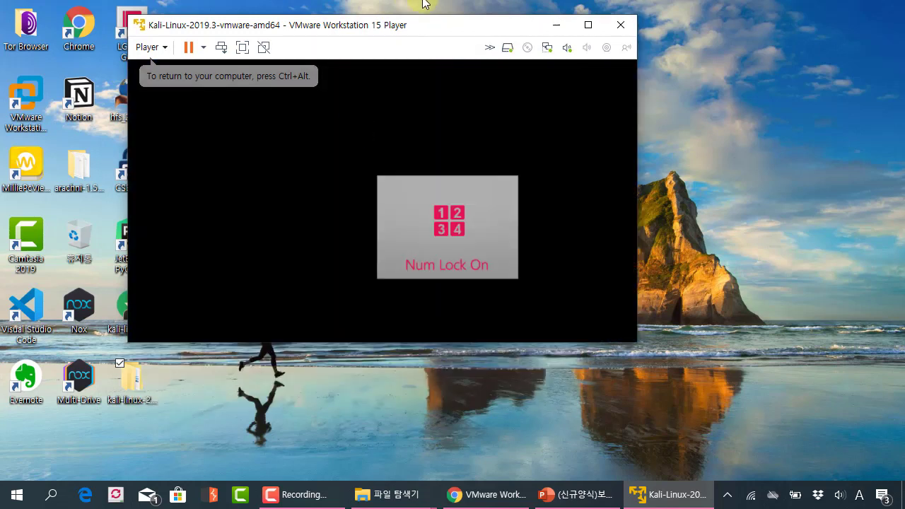
click(428, 28)
click(434, 133)
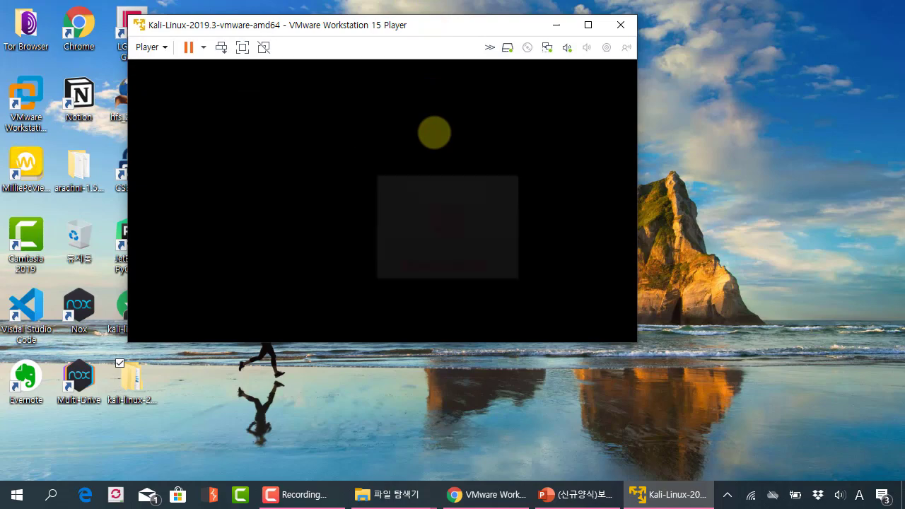
click(412, 24)
click(363, 22)
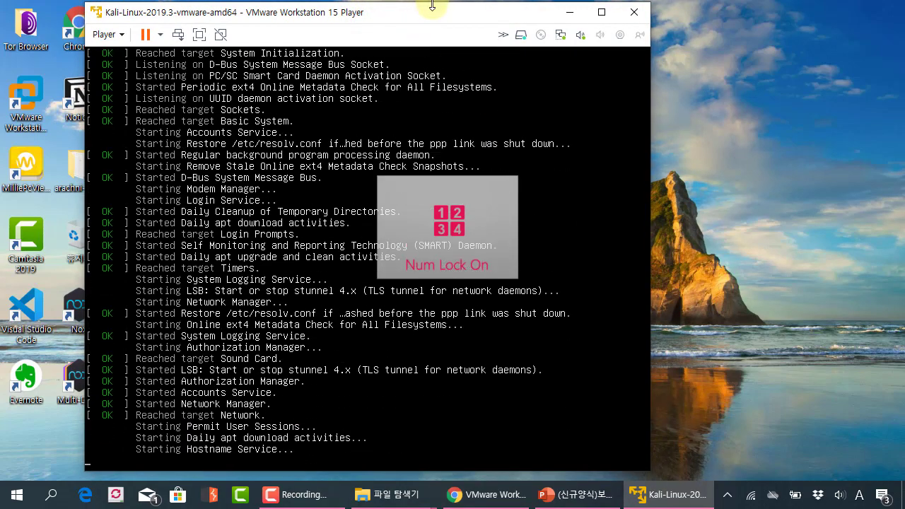
click(808, 174)
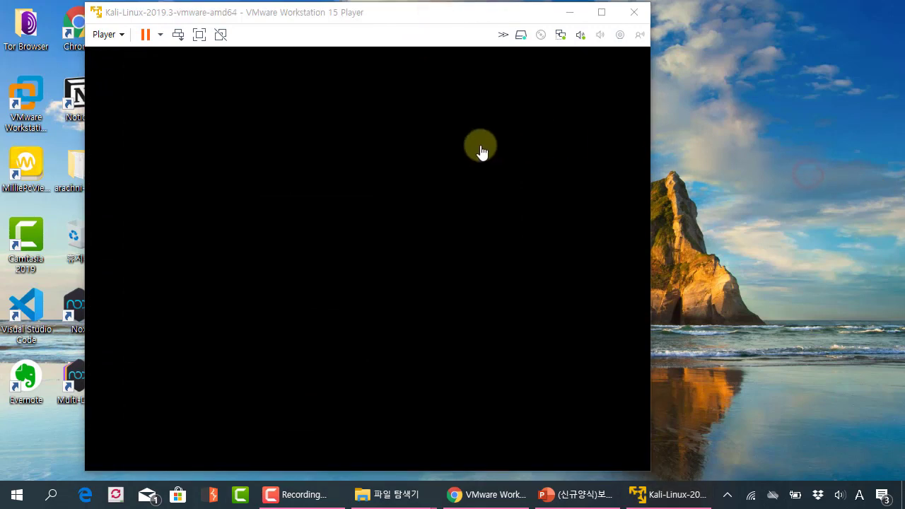
click(480, 150)
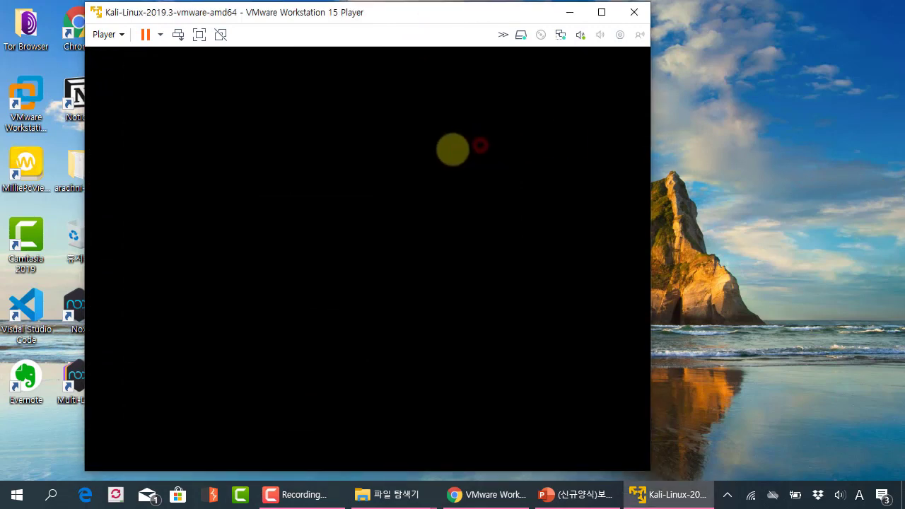
click(453, 15)
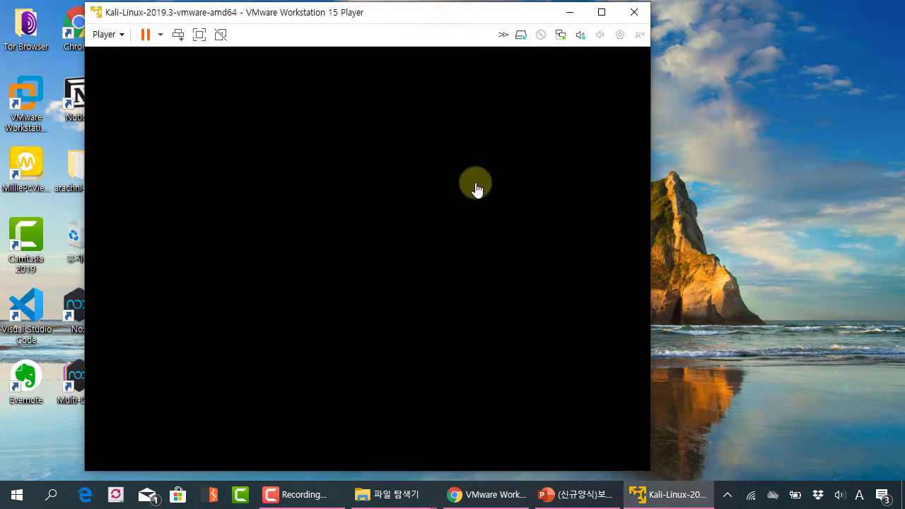
click(475, 183)
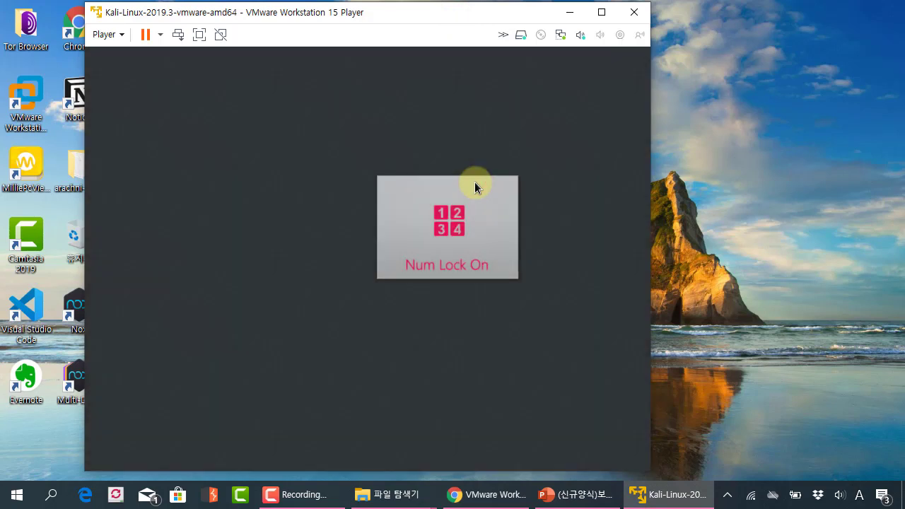
Sign in to Kali as root with the account password.
click(323, 258)
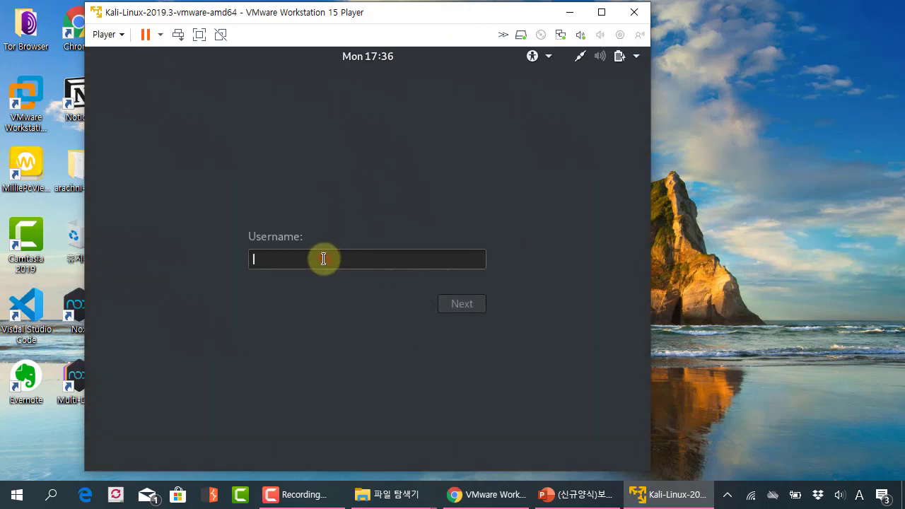
text(root)
key(Return)
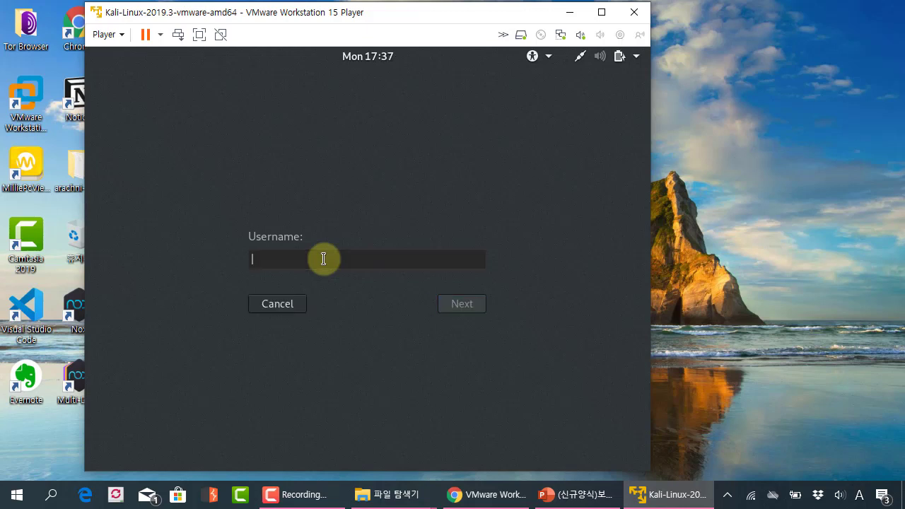
text(too)
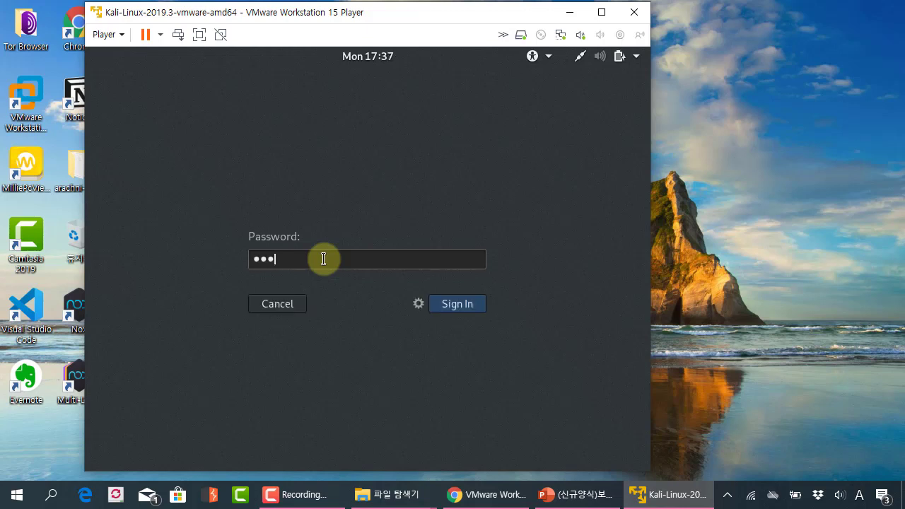
text(r)
key(Return)
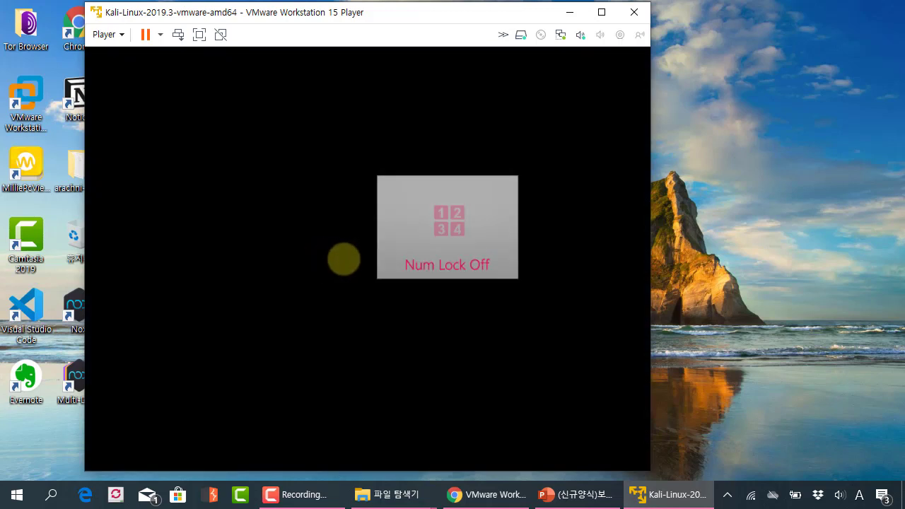
Turn Num Lock back on and widen the VMware window to show the full Kali desktop.
key(Num_Lock)
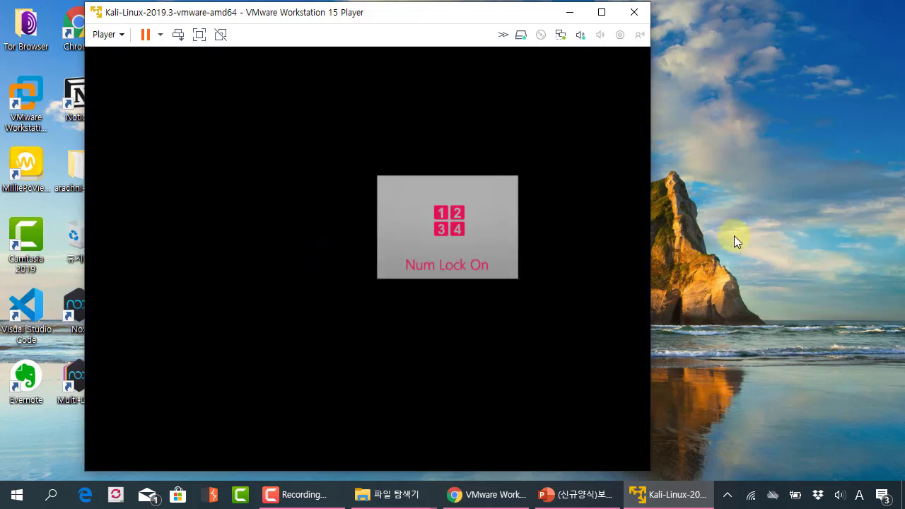
click(734, 240)
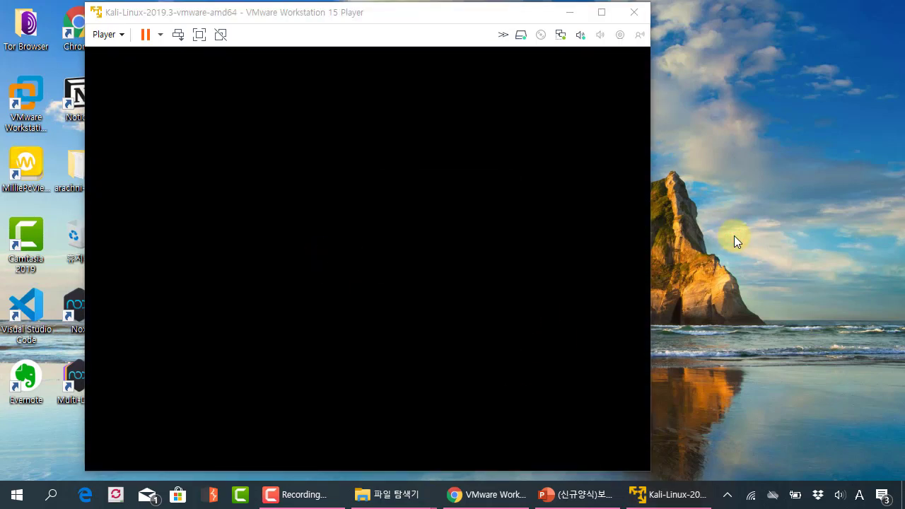
drag(646, 202, 736, 200)
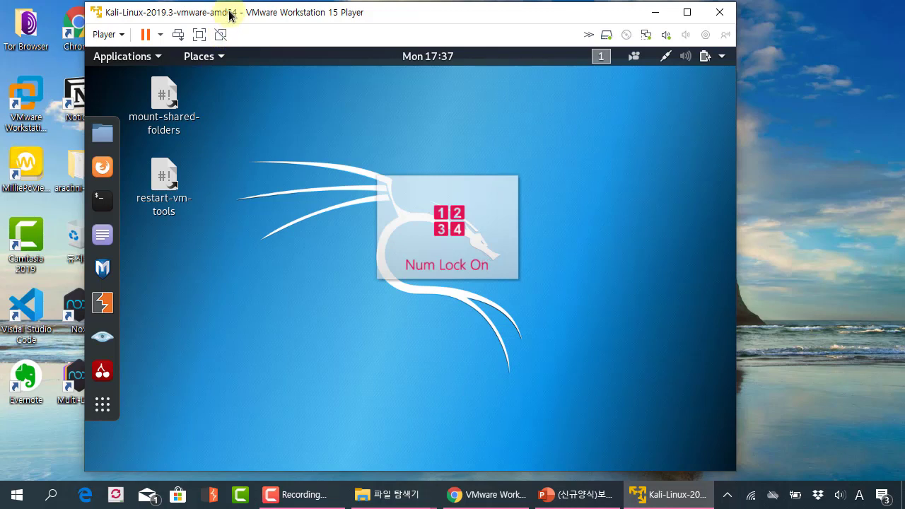
Shift the Kali VM window slightly left, outline its machine name, and bring up Windows search.
drag(229, 15, 206, 17)
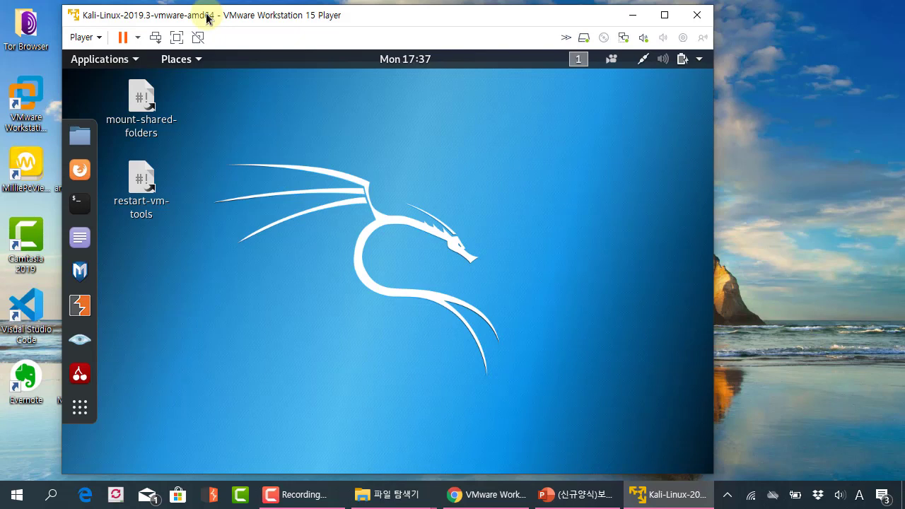
click(300, 212)
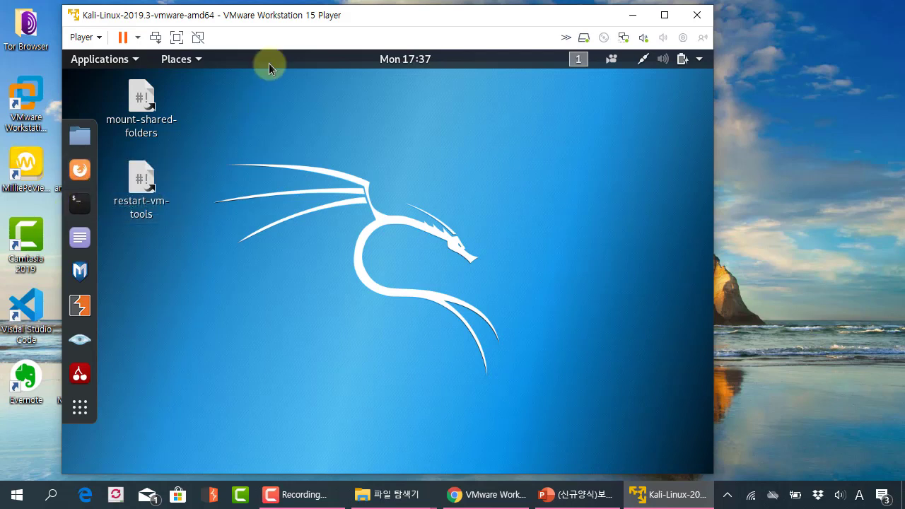
drag(313, 16, 309, 20)
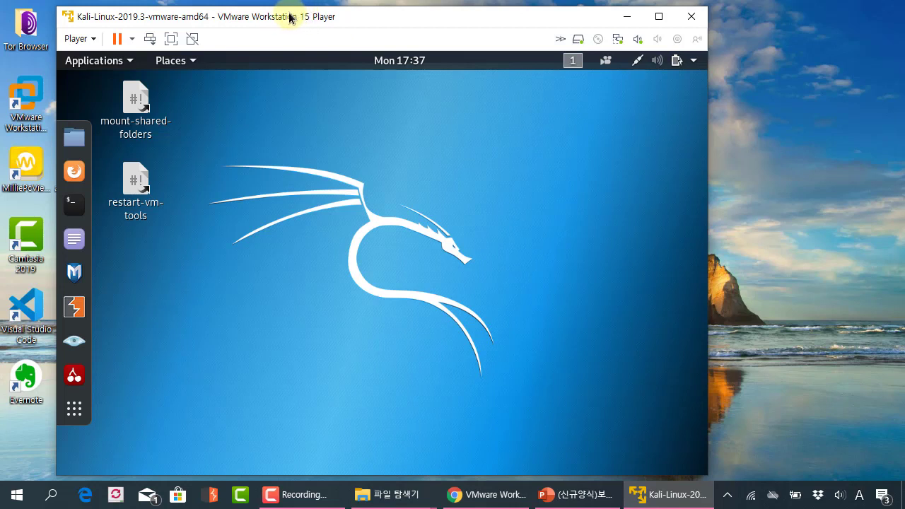
drag(198, 7, 365, 42)
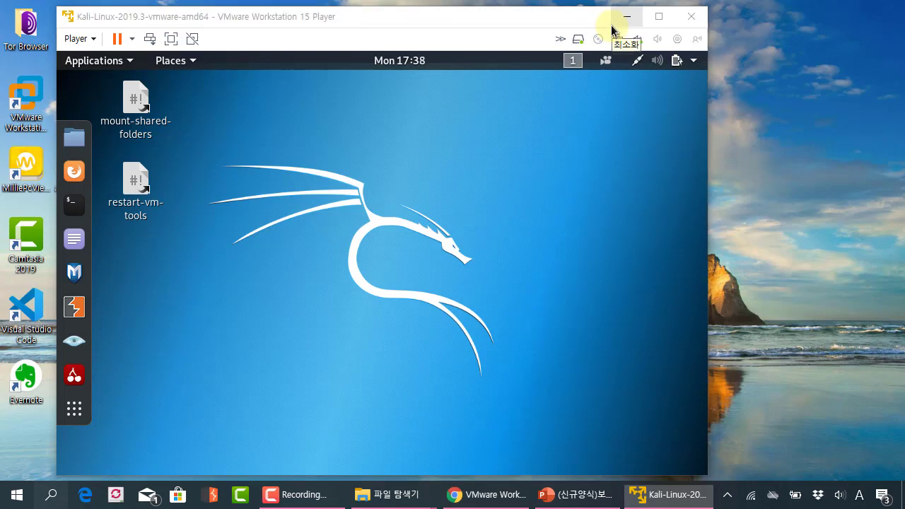
key(super)
Launch VMware Workstation 15 Player from the 'vmw' search results and move its home window right.
text(vmw)
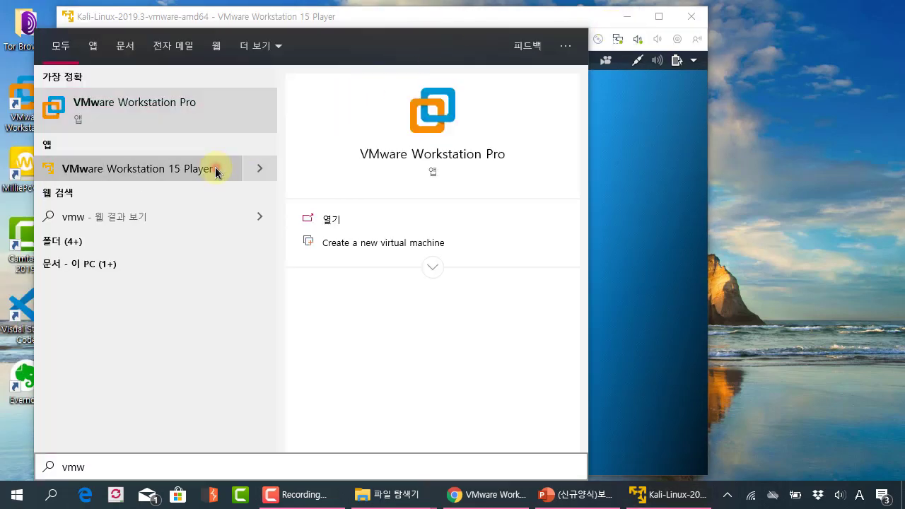
click(216, 170)
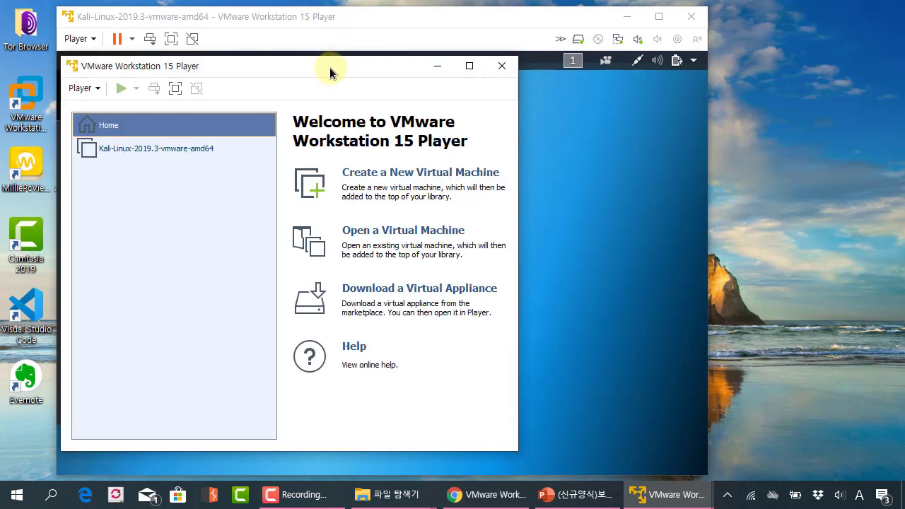
drag(331, 69, 709, 78)
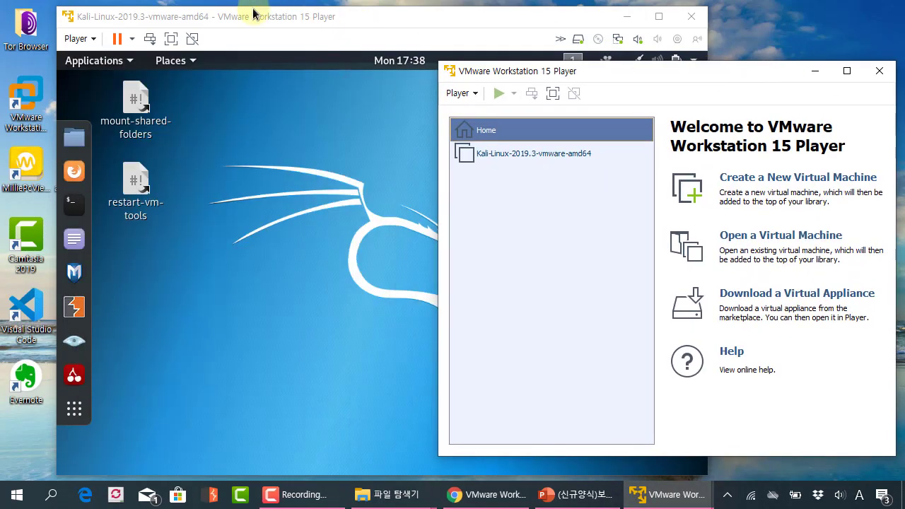
Arrange the Kali VM and Player home windows side by side and outline the VM library.
drag(275, 15, 233, 17)
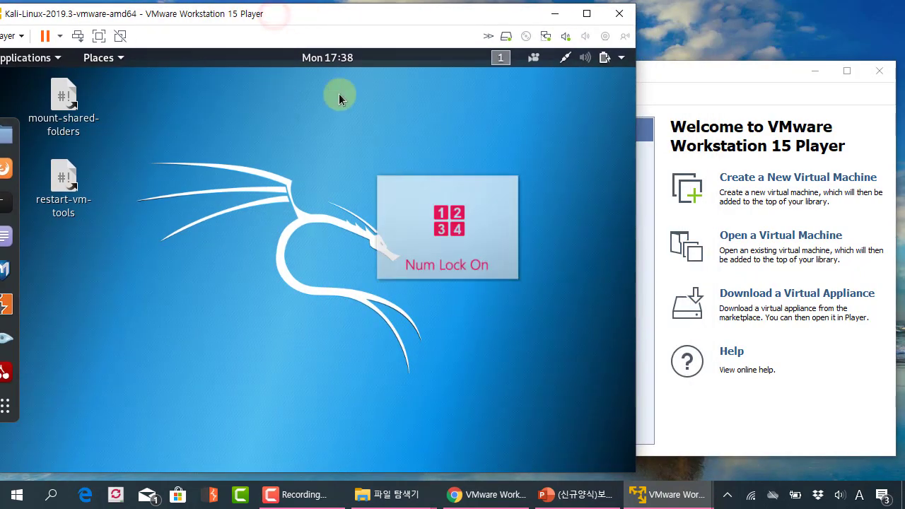
click(699, 73)
drag(607, 67, 595, 54)
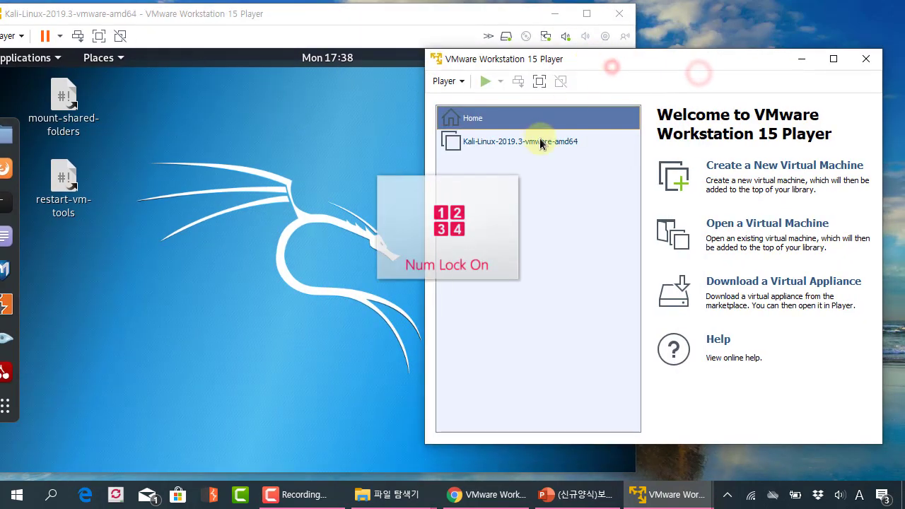
click(549, 176)
drag(468, 176, 644, 195)
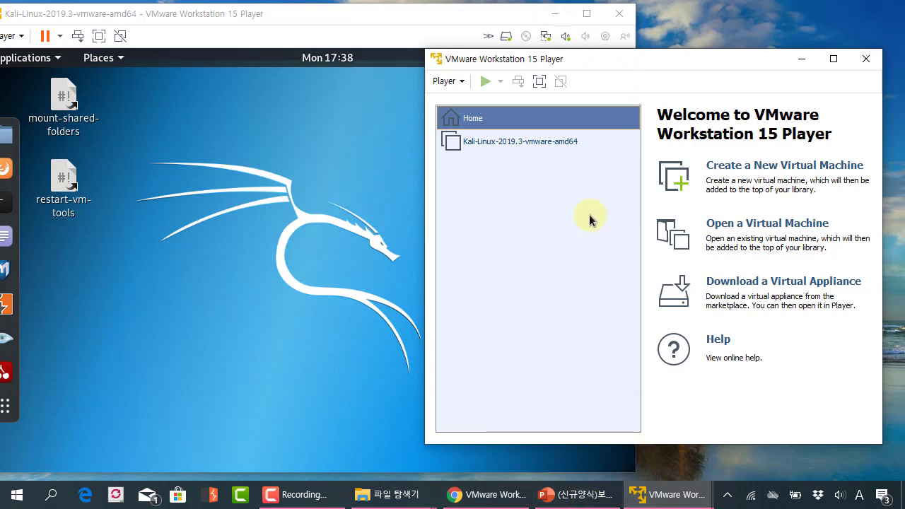
Rearrange both windows, then box the '무료 라이센스로 사용 가능' (free licence) line on the summary slide.
drag(306, 31, 375, 28)
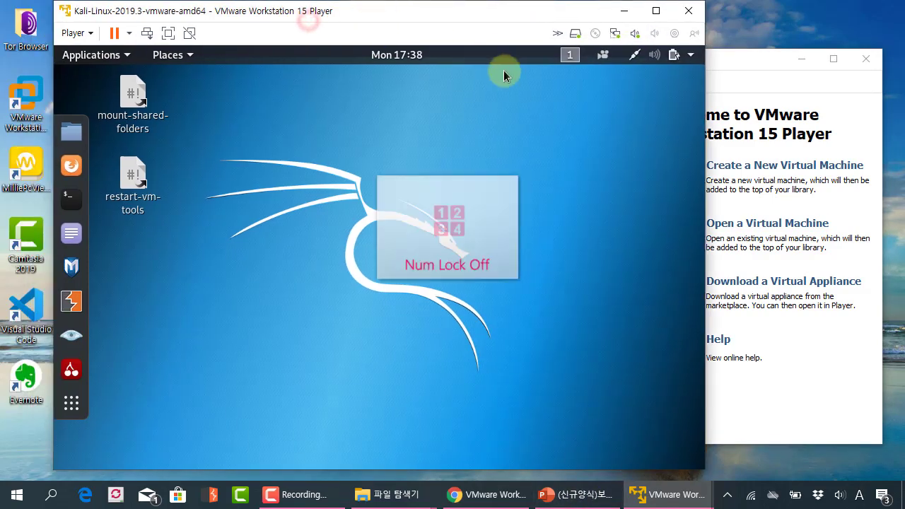
click(727, 55)
drag(702, 62, 698, 53)
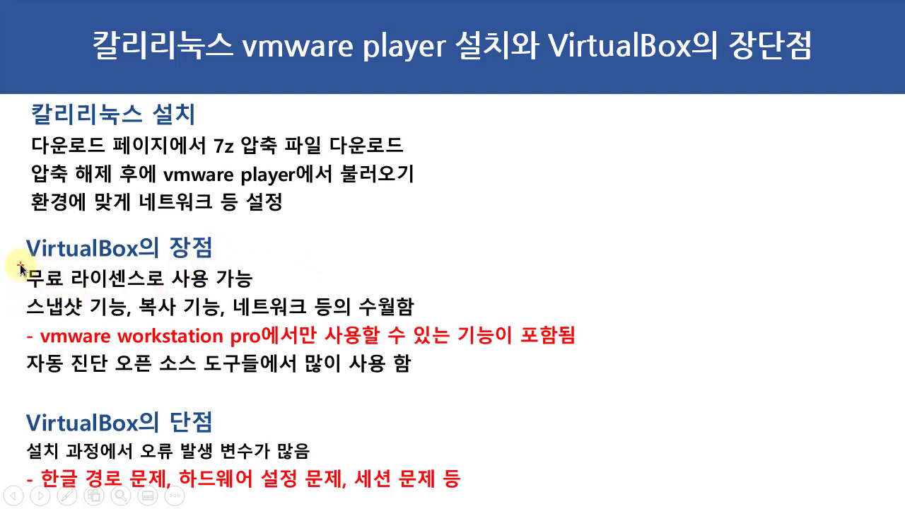
drag(20, 267, 270, 291)
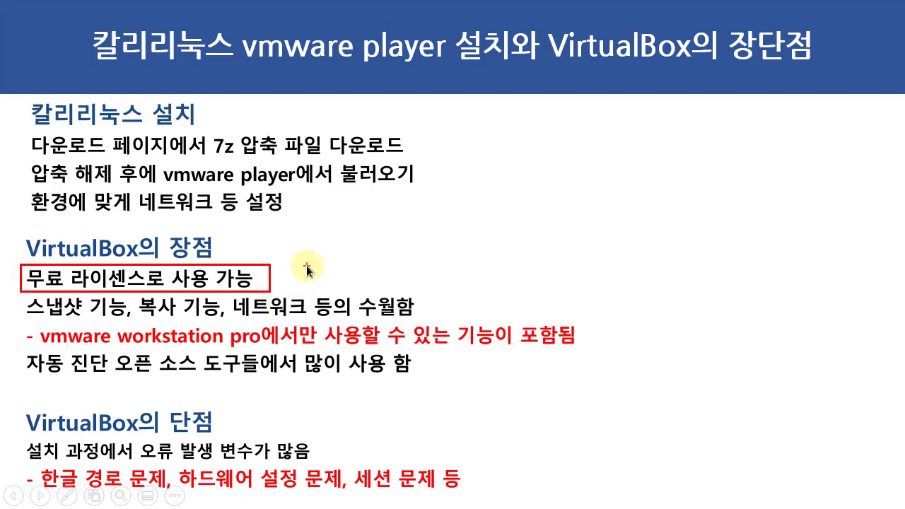